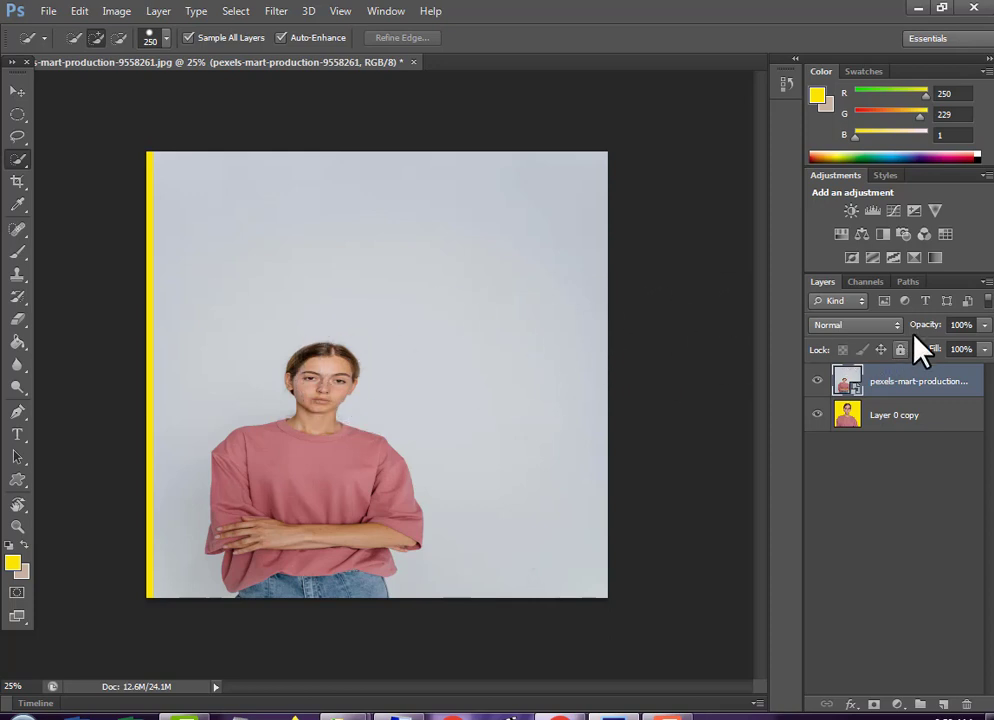
- Compare the yellow cut-out with the original photo, then close pexels-mart-production-9558261.jpg
alt+click(816, 381)
click(817, 383)
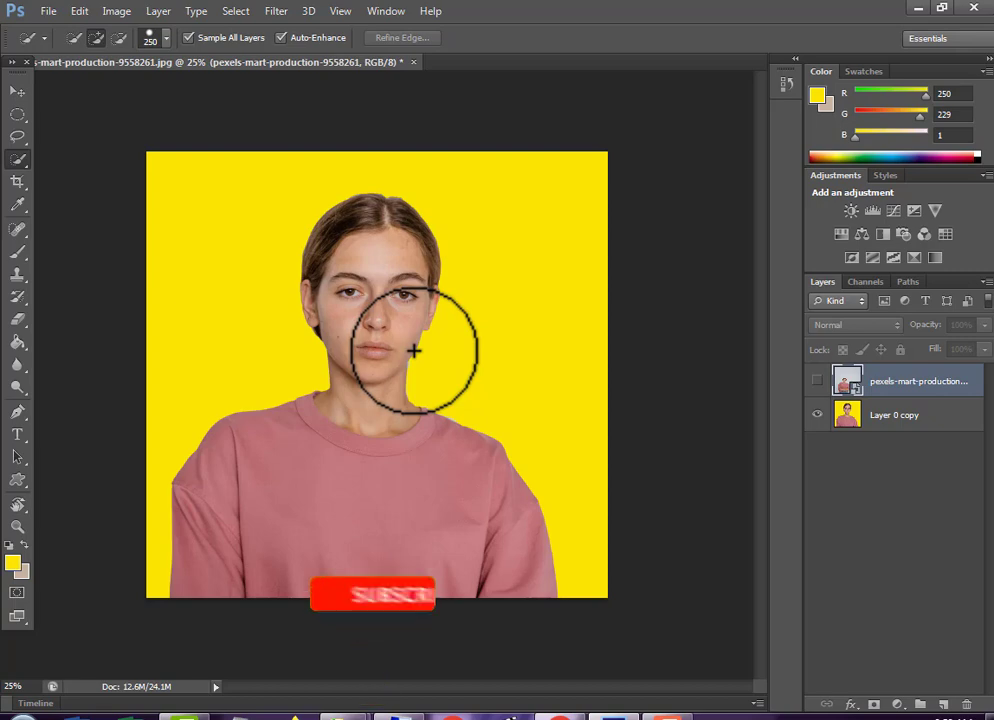
click(817, 414)
click(817, 381)
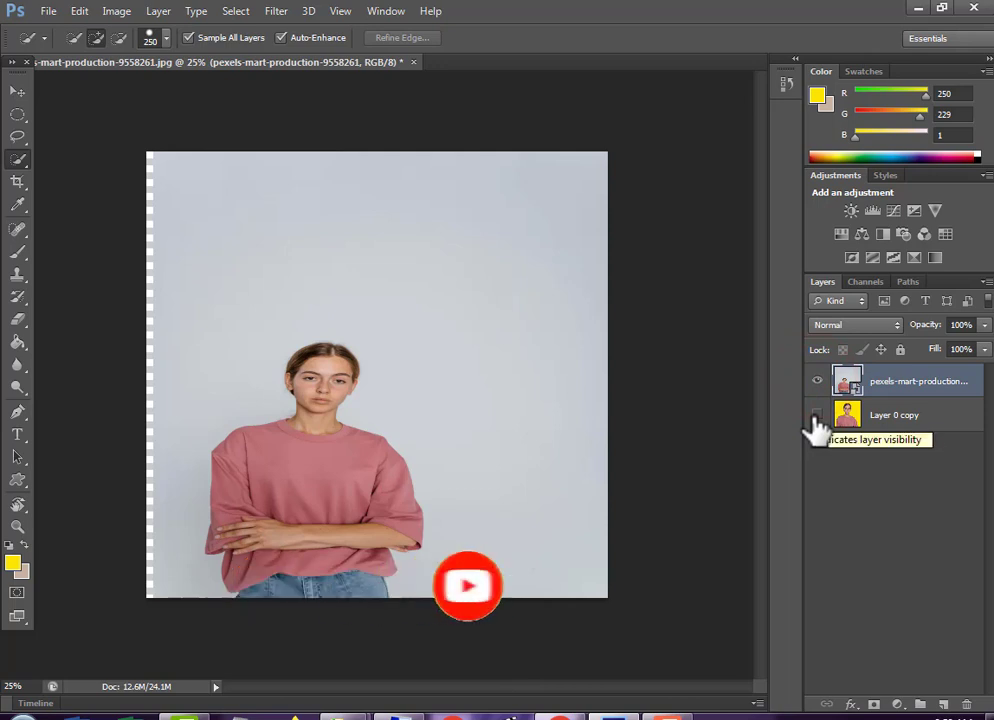
click(414, 63)
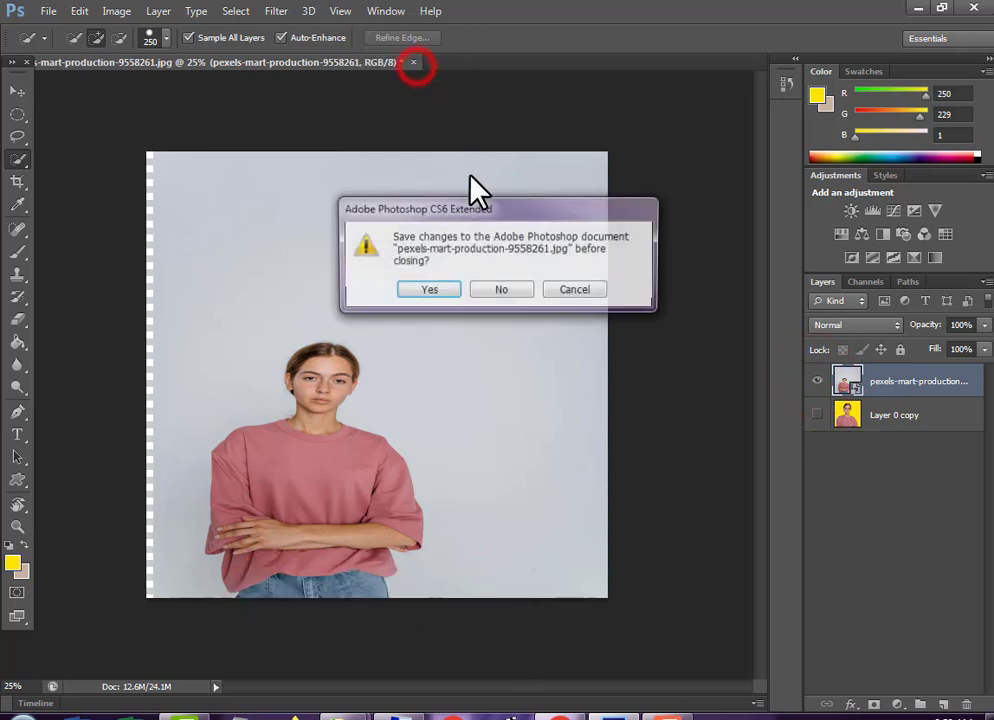
- Discard the first portrait, open the pink-shirt photo, and convert its Background into Layer 0
click(521, 291)
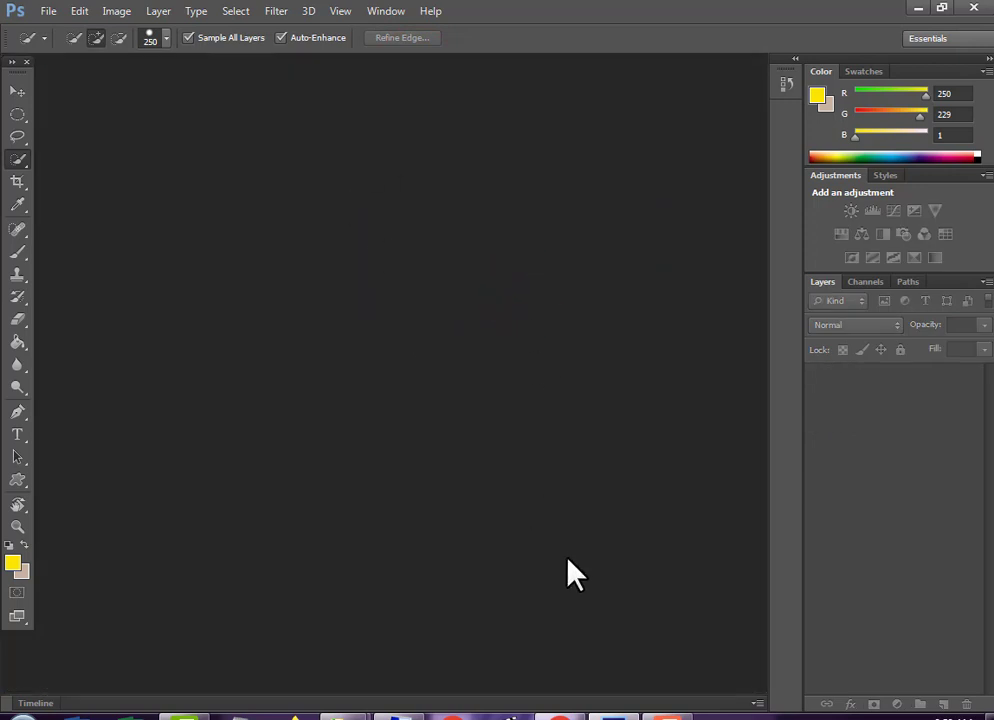
drag(383, 703, 439, 351)
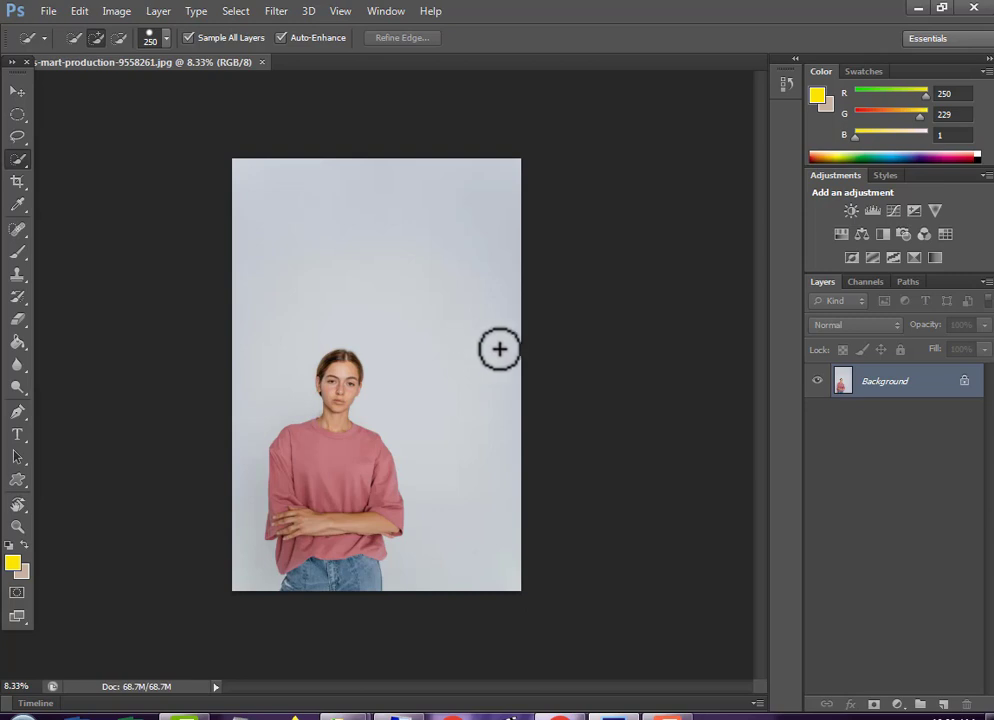
click(353, 408)
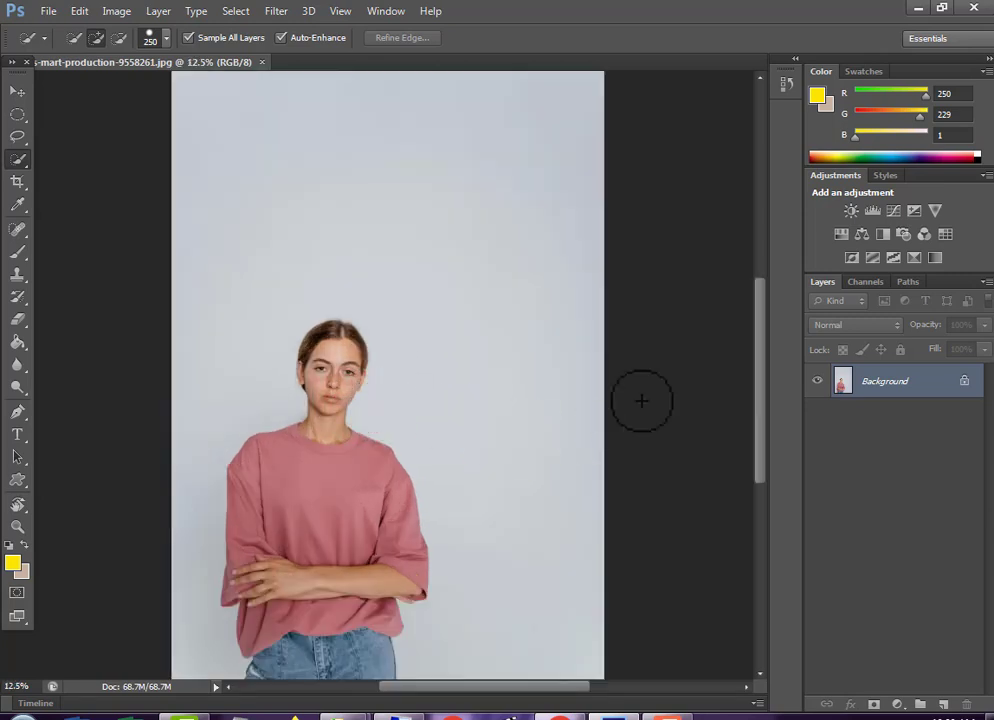
double_click(916, 384)
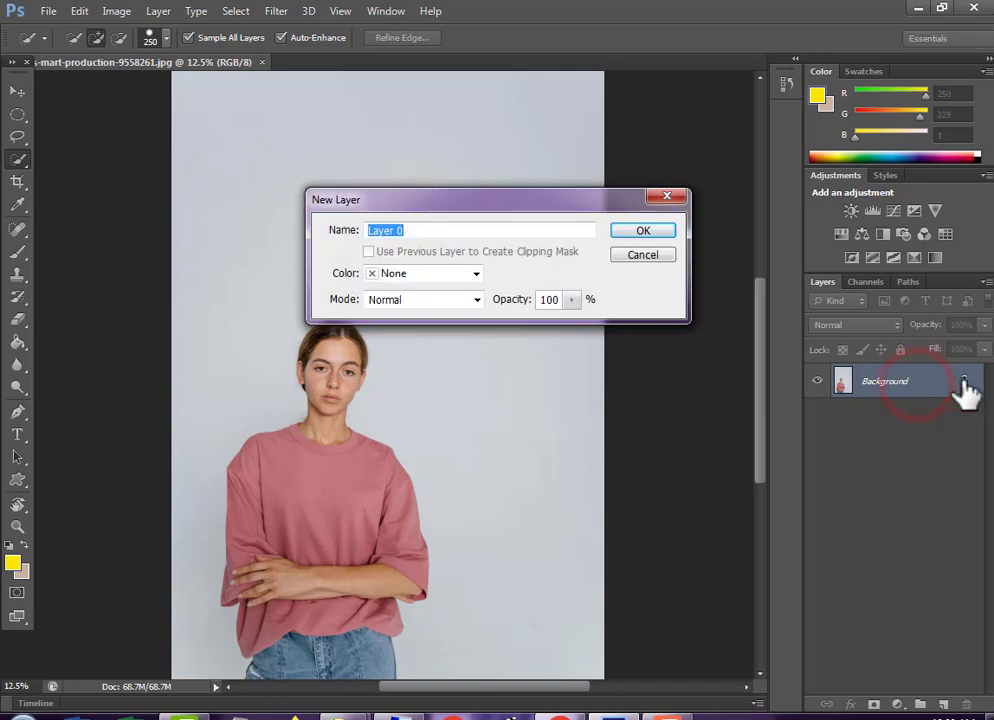
click(660, 226)
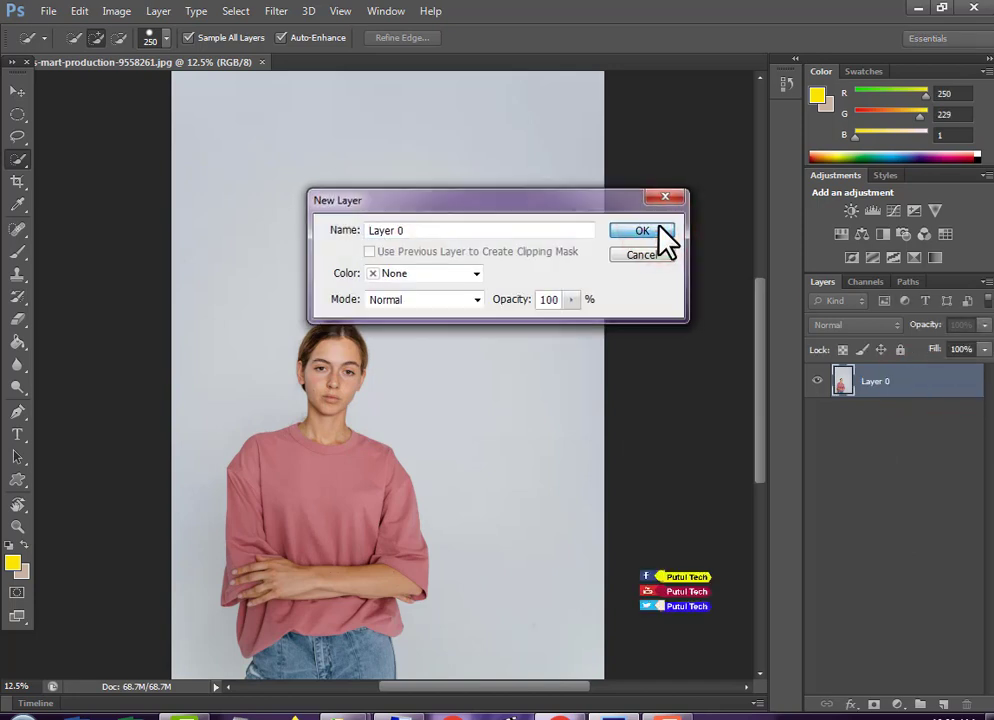
- Crop the photo to a head-and-shoulders frame, cutting off the crossed arms and jeans
click(17, 182)
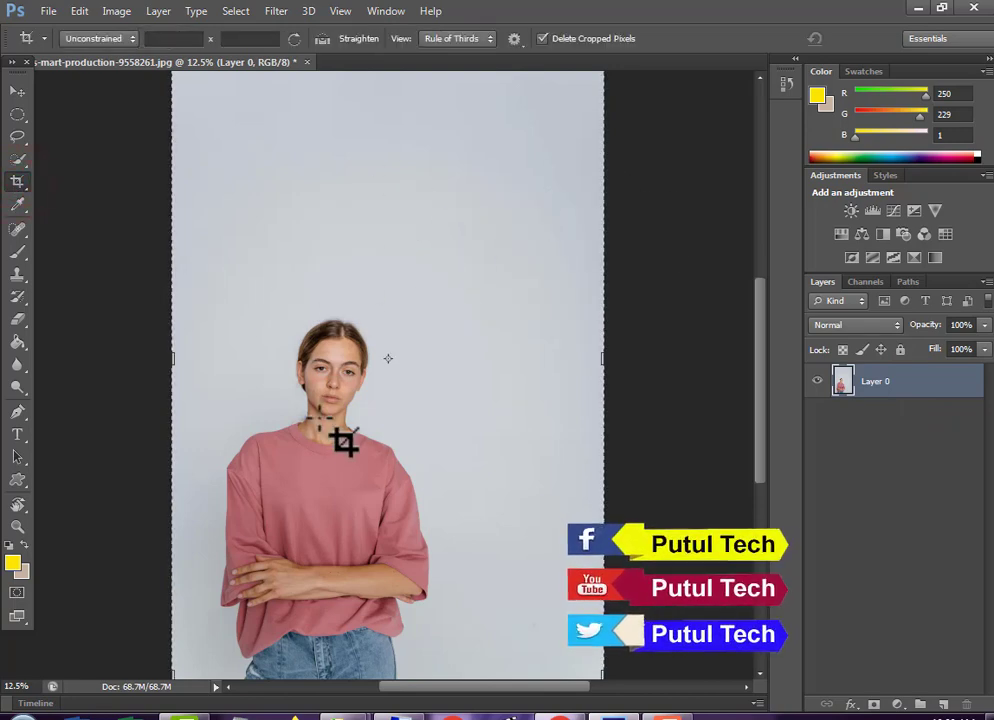
mouse_move(188, 254)
mouse_down()
mouse_move(433, 538)
mouse_move(422, 520)
mouse_up()
drag(349, 436, 344, 442)
drag(487, 500, 465, 485)
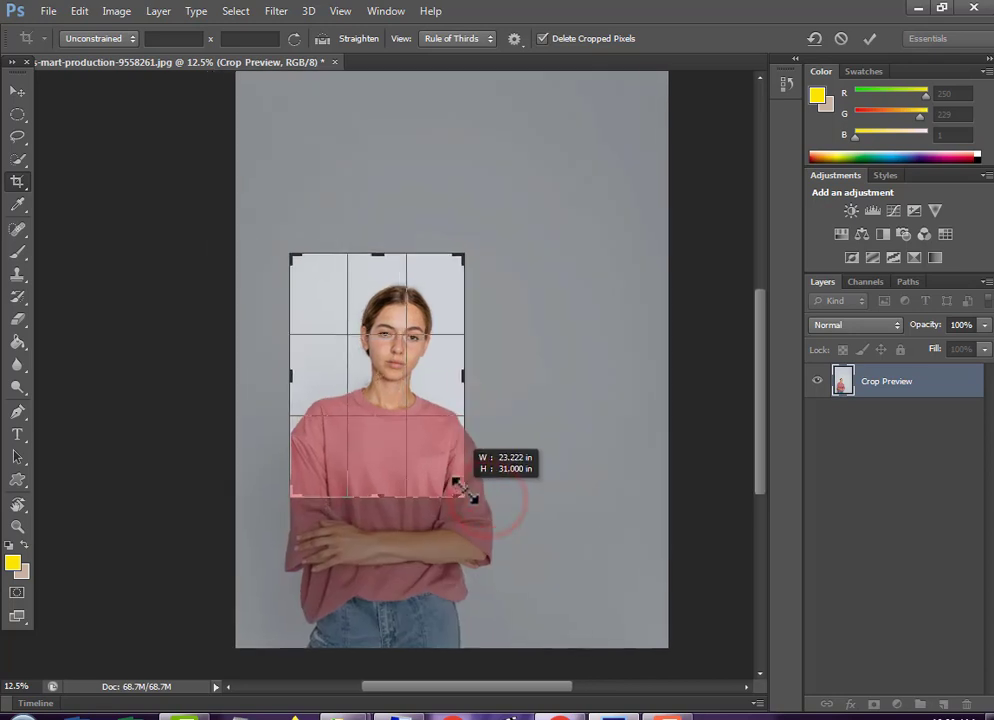
key(Return)
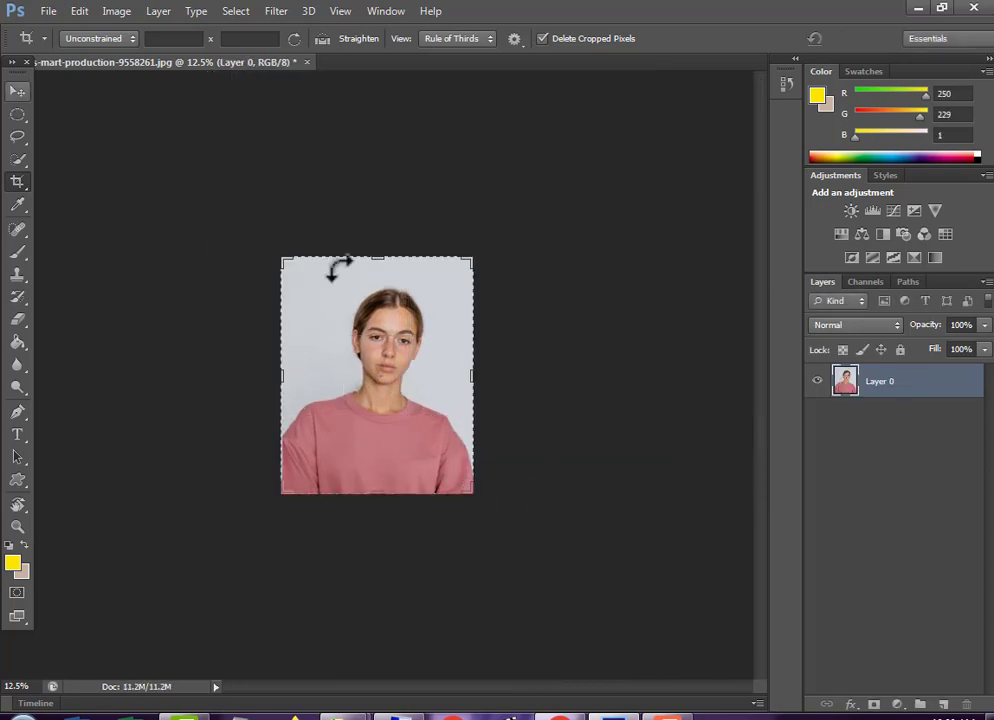
key(z)
click(409, 355)
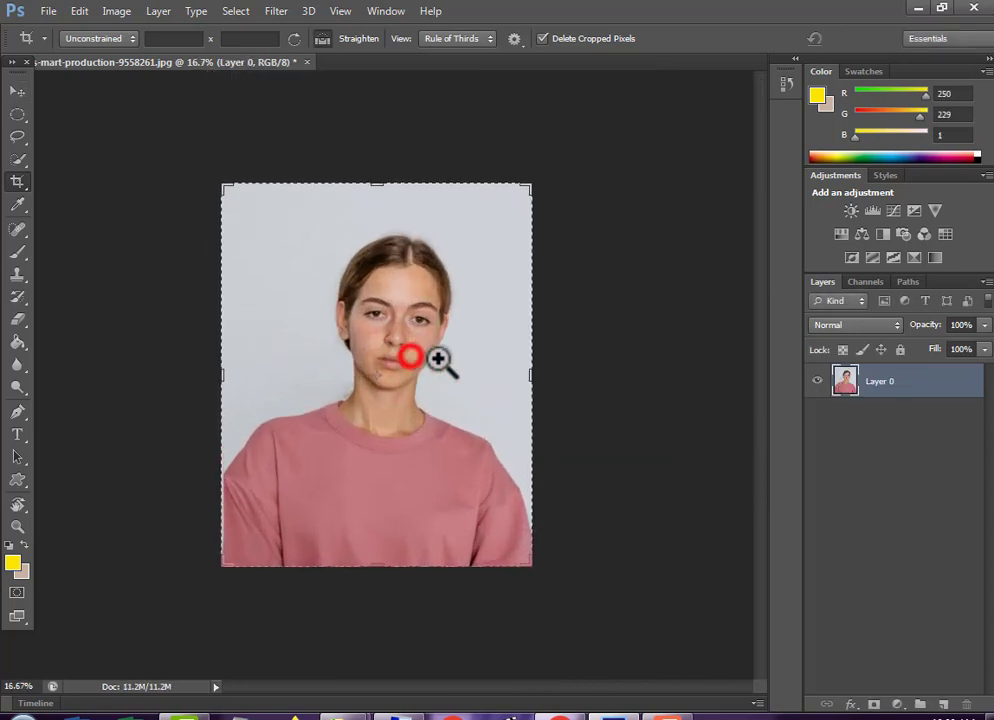
click(16, 91)
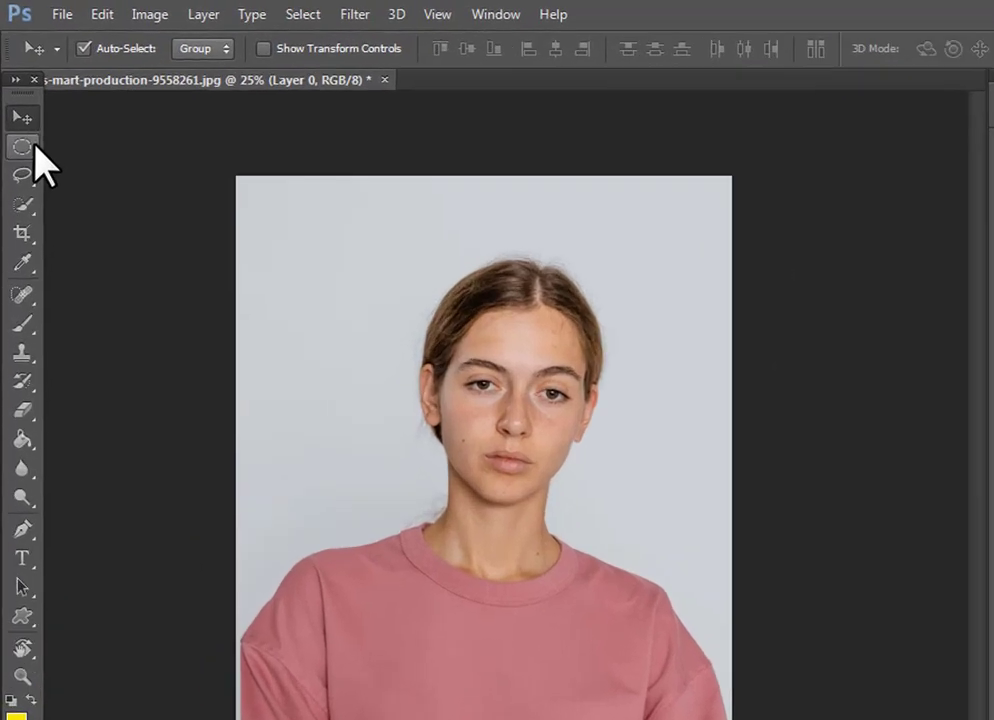
- Draw an elliptical selection around the woman's face and hair and put it in Free Transform
click(30, 148)
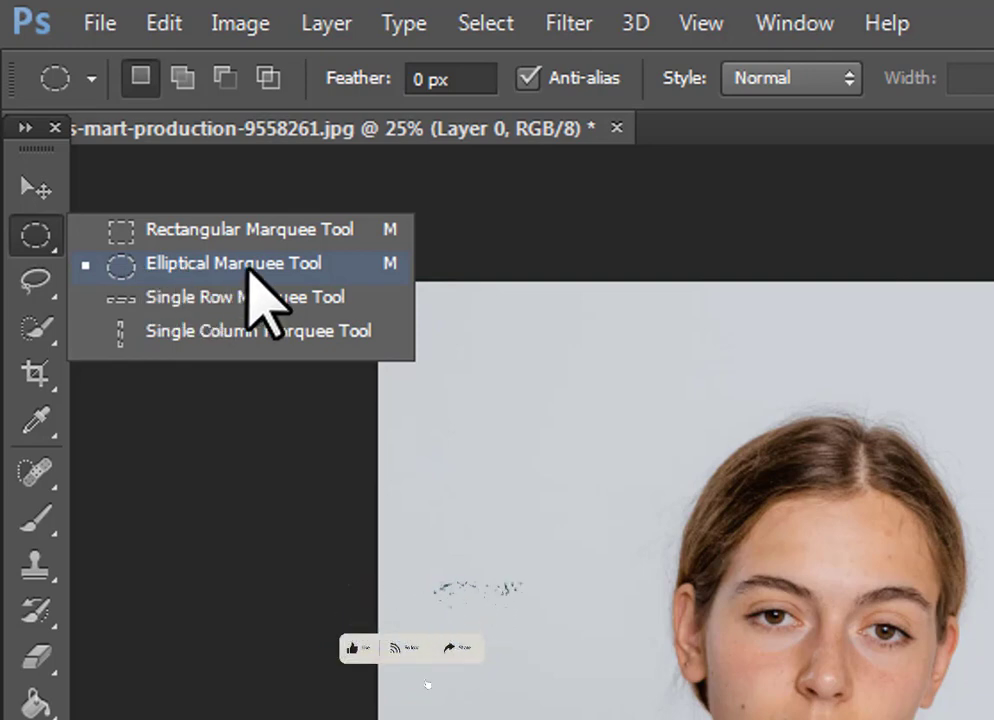
click(248, 266)
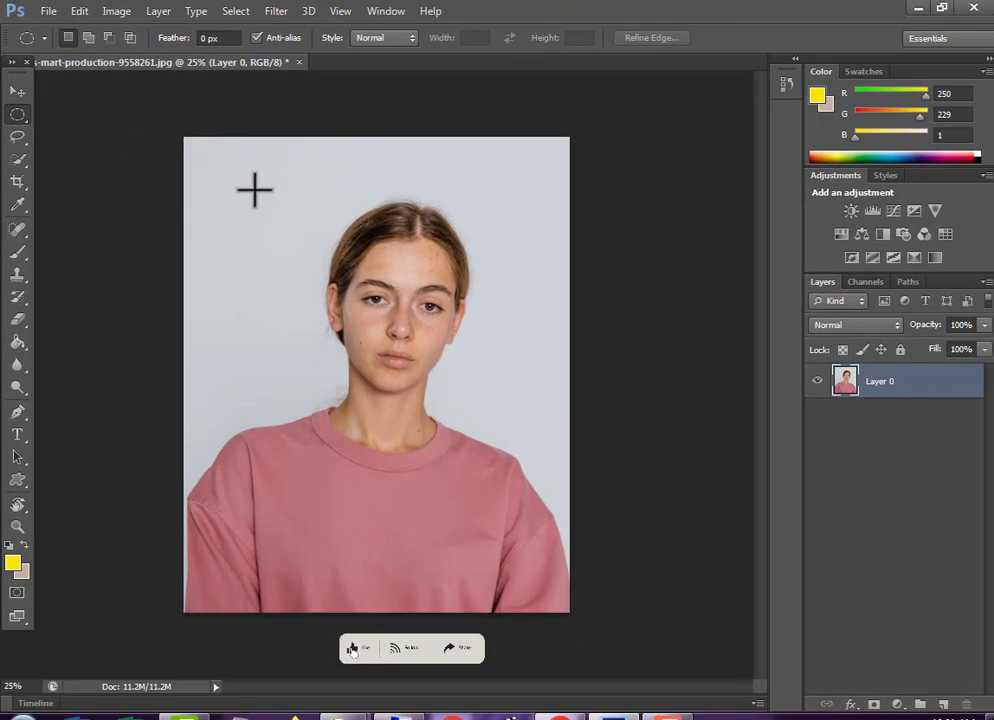
drag(258, 172, 468, 396)
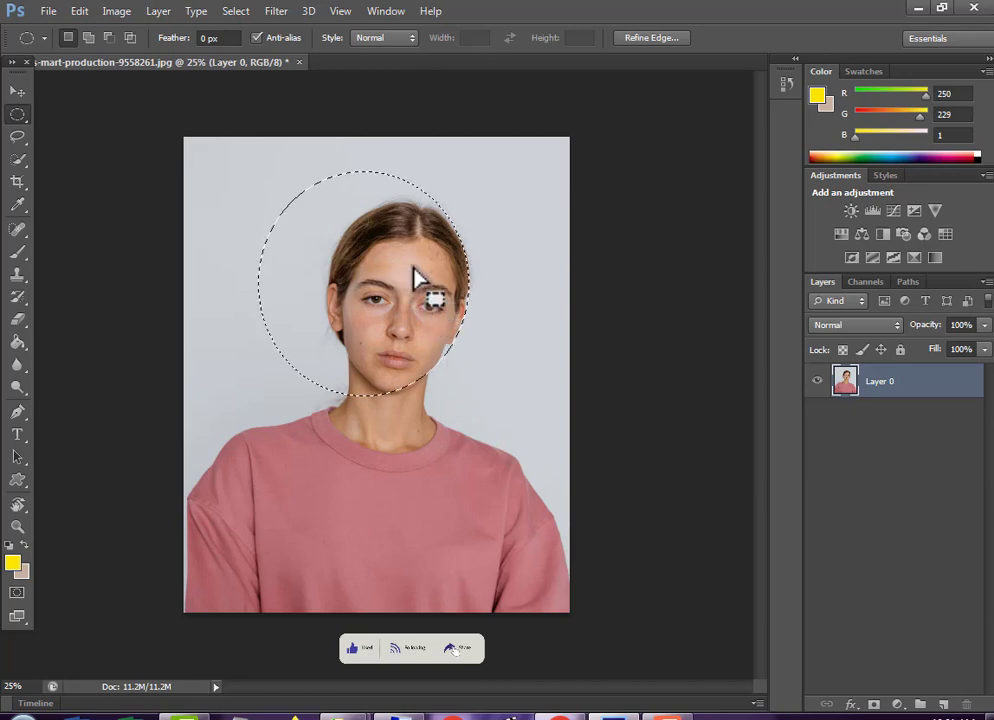
drag(273, 167, 513, 415)
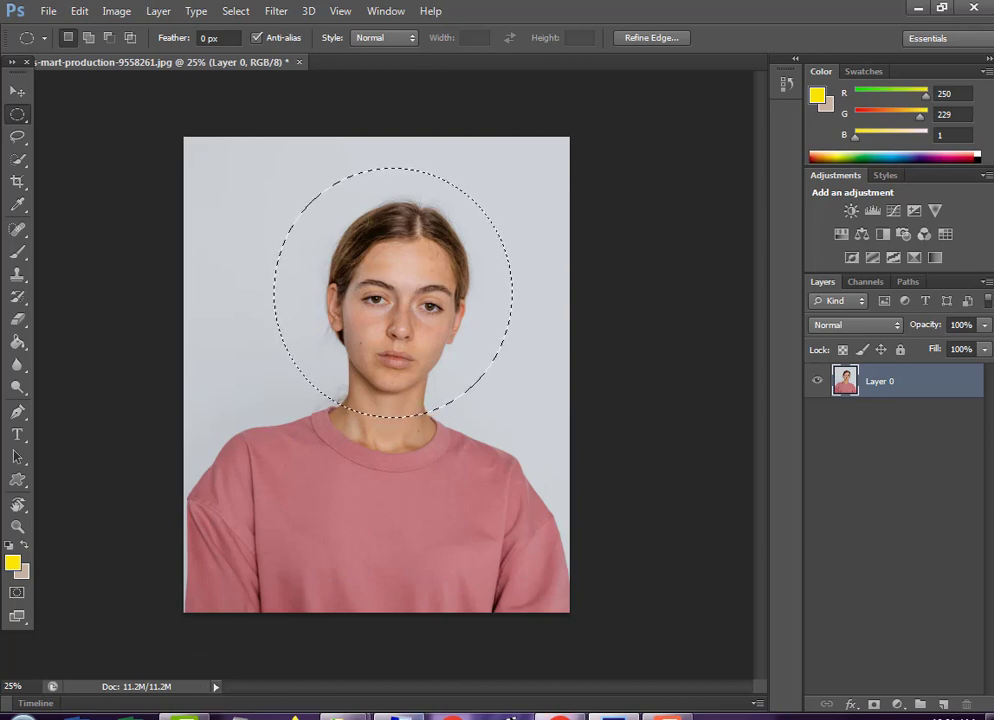
click(80, 613)
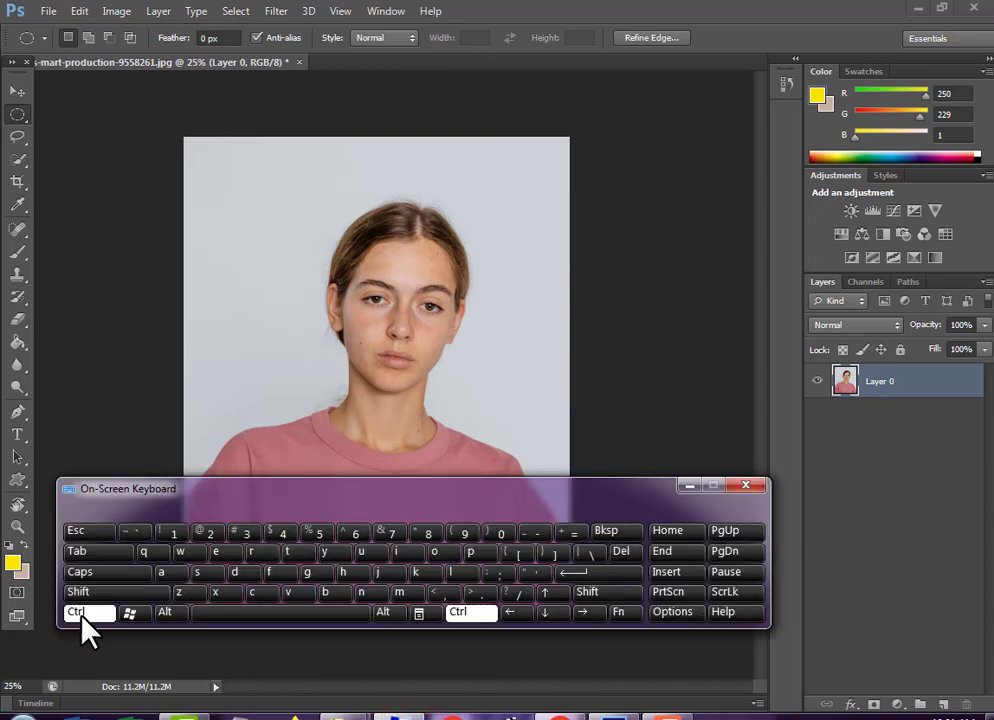
click(290, 555)
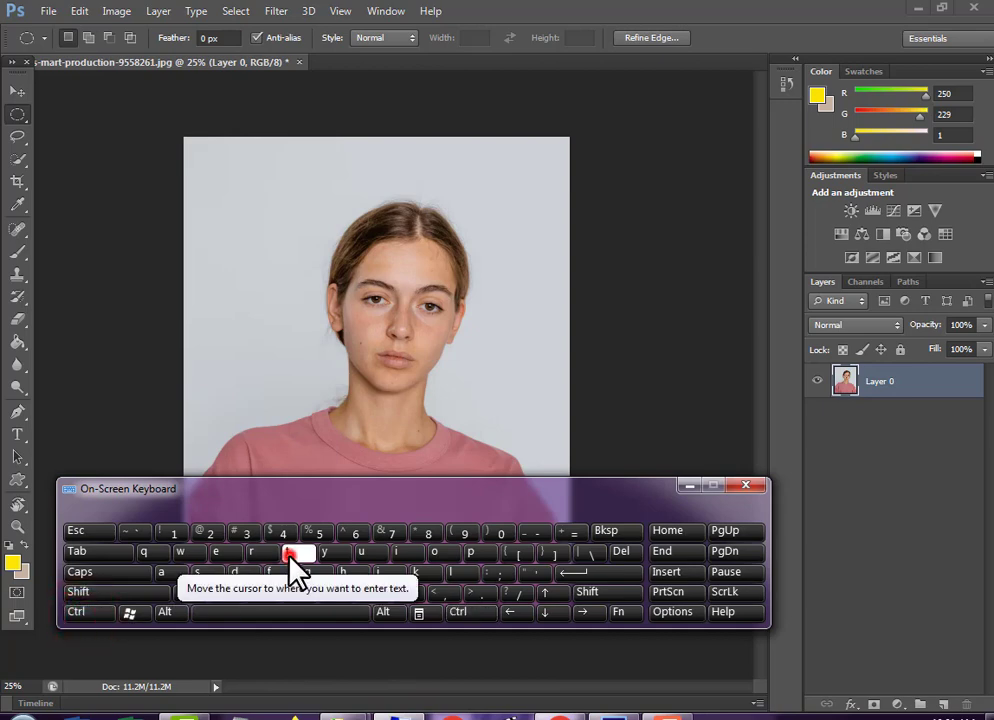
click(689, 485)
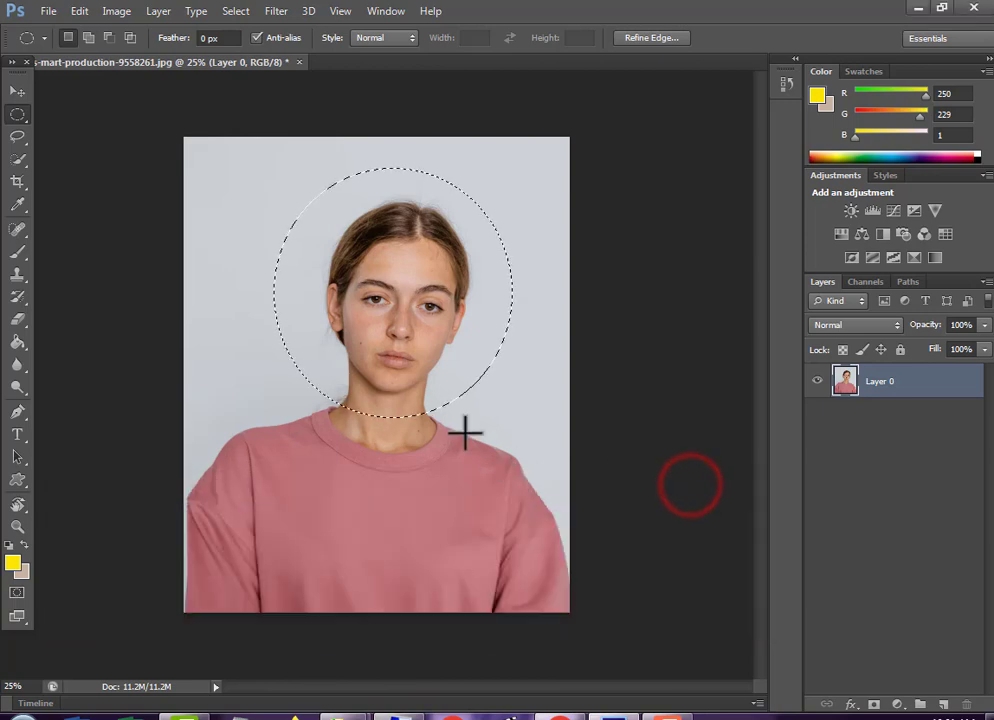
key(ctrl+t)
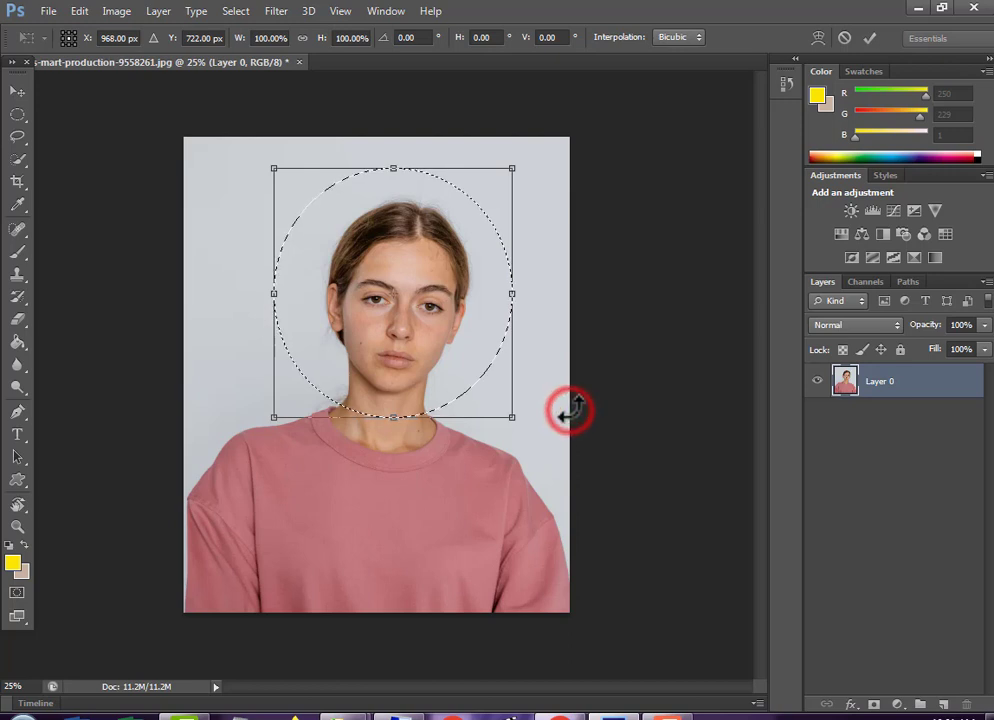
- Tilt and shift the circled head, enlarge it to about 103.6% × 101%, then deselect
drag(568, 410, 577, 388)
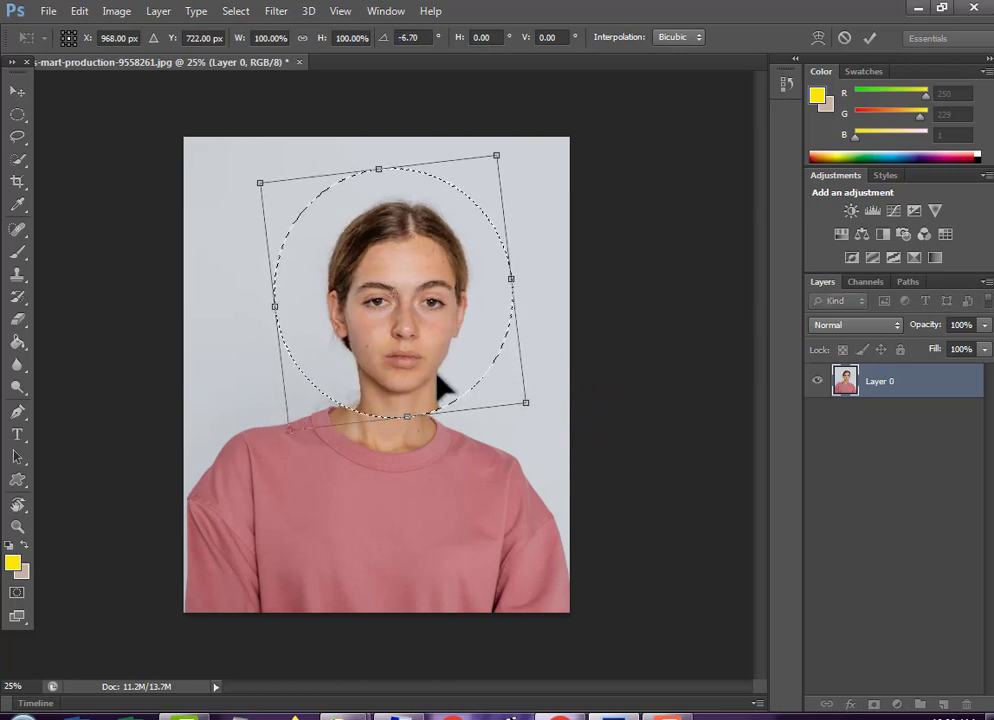
drag(436, 383, 415, 383)
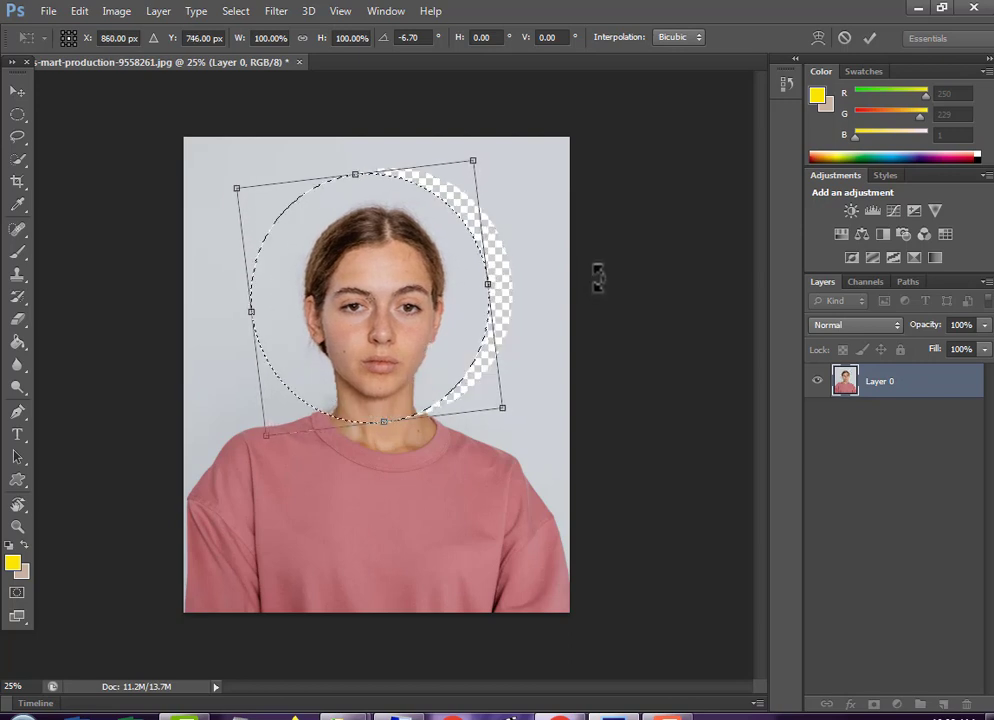
click(868, 38)
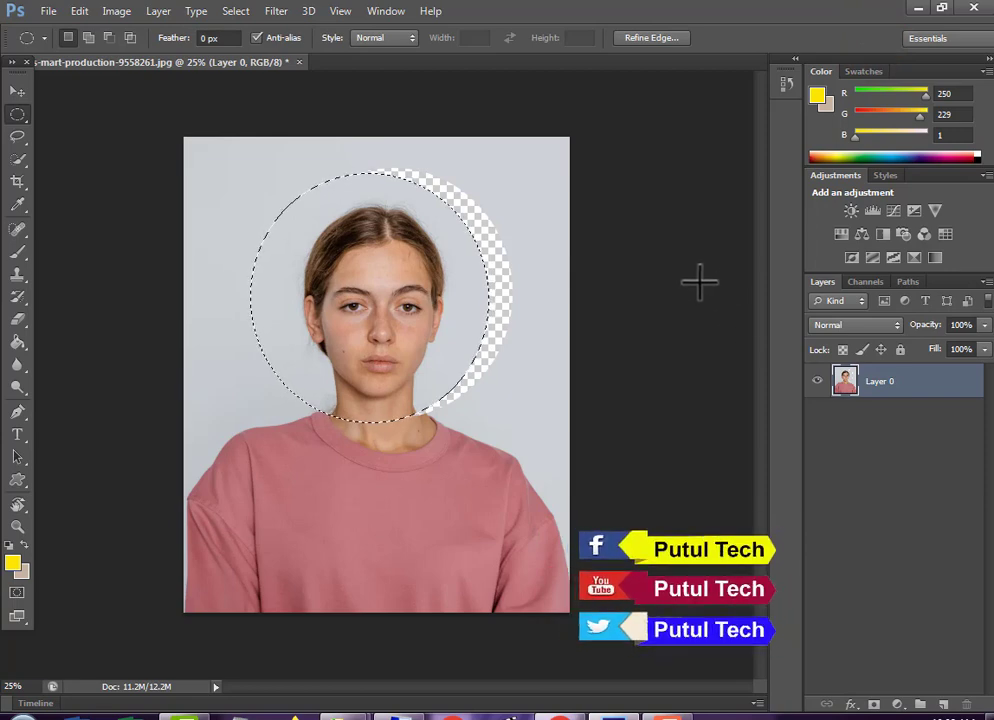
key(ctrl+t)
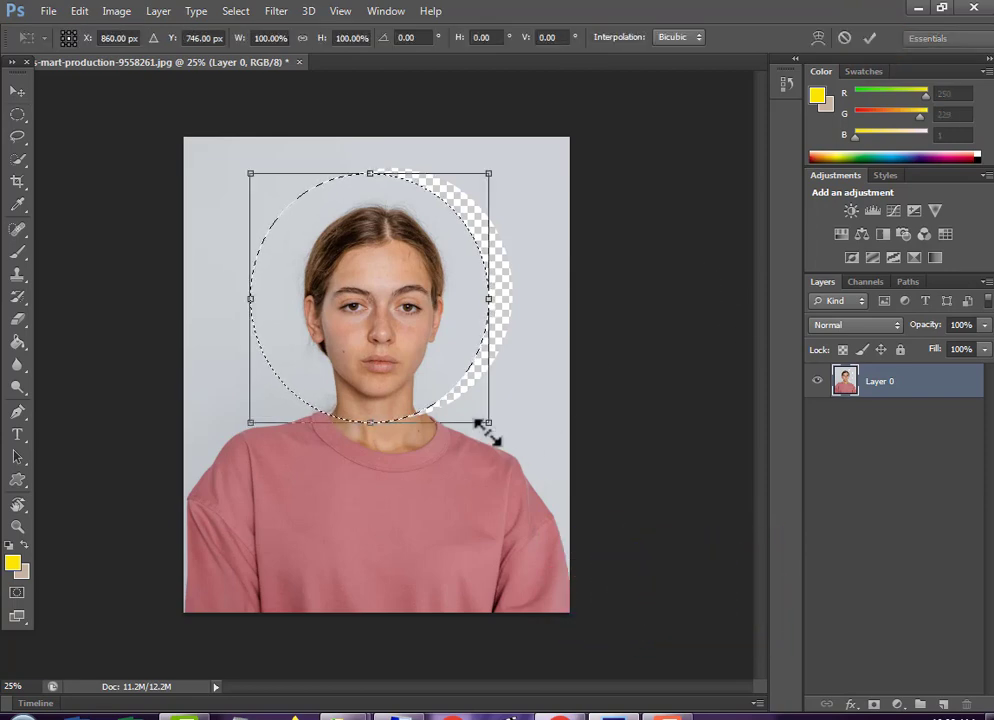
drag(489, 425, 493, 426)
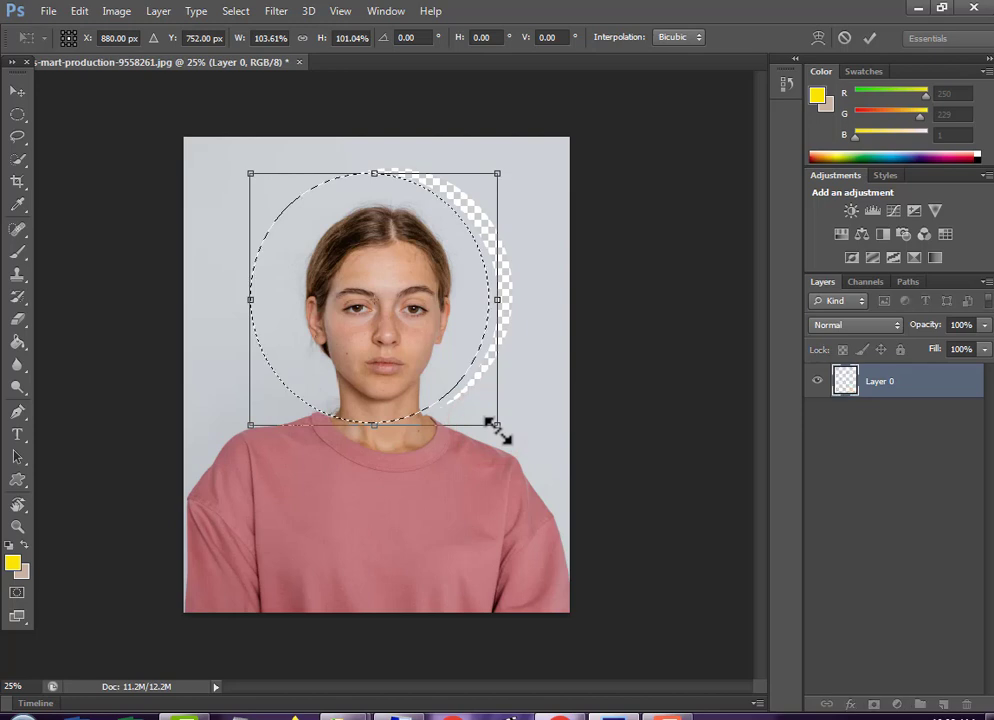
key(Return)
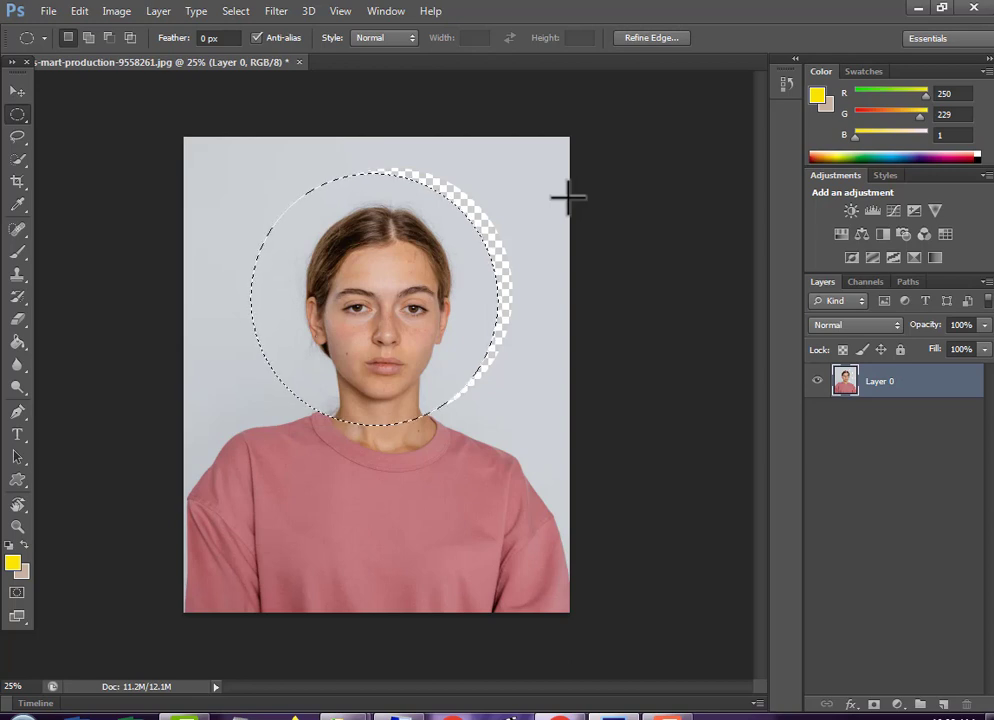
key(ctrl+d)
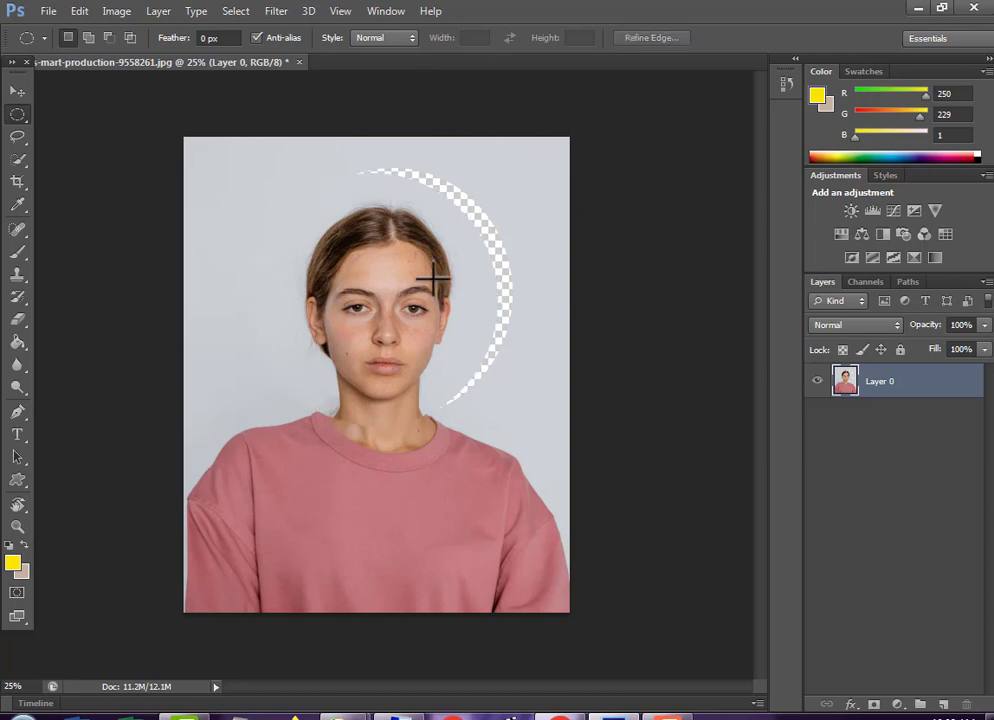
- Blur the neck seam above the collar with a 70-pixel Blur brush at 100% strength
ctrl+click(370, 421)
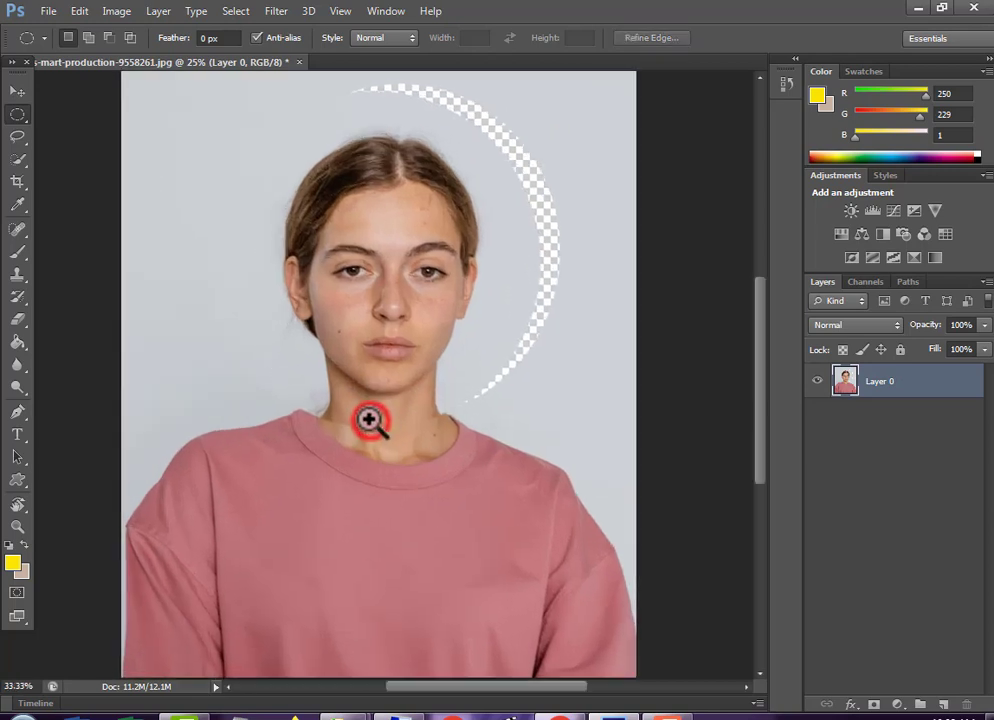
ctrl+click(369, 421)
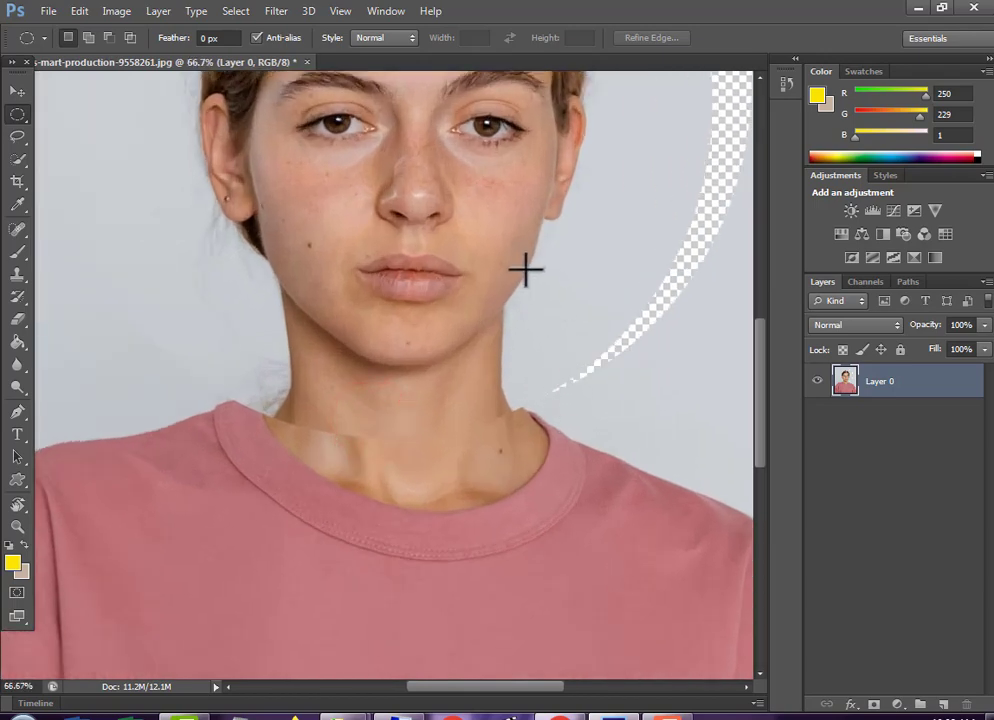
key(ctrl+minus)
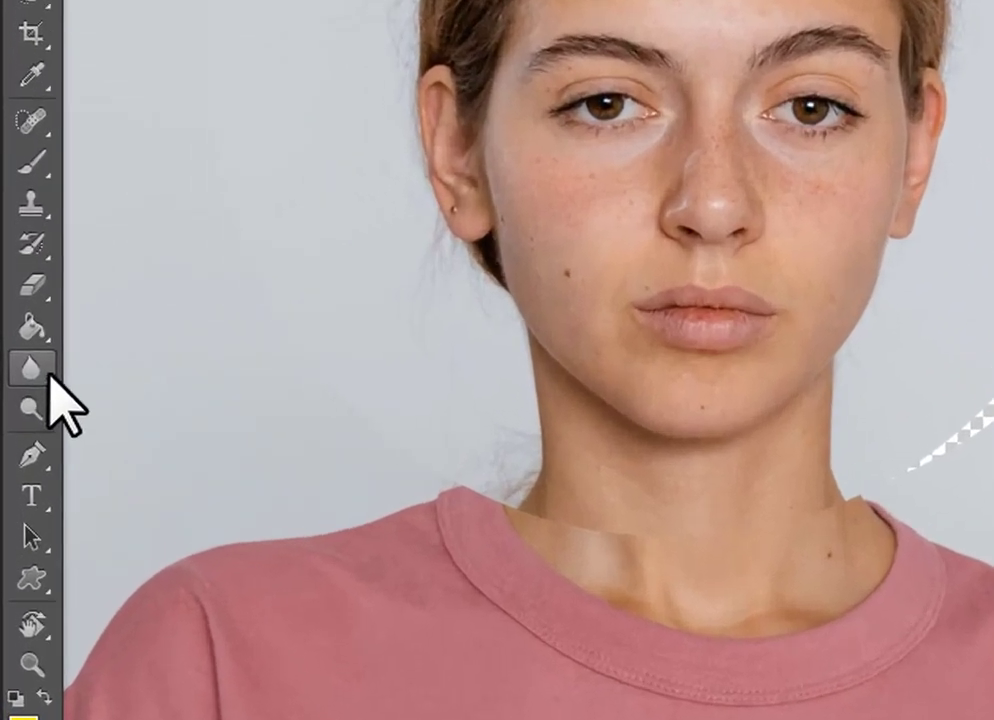
right_click(50, 378)
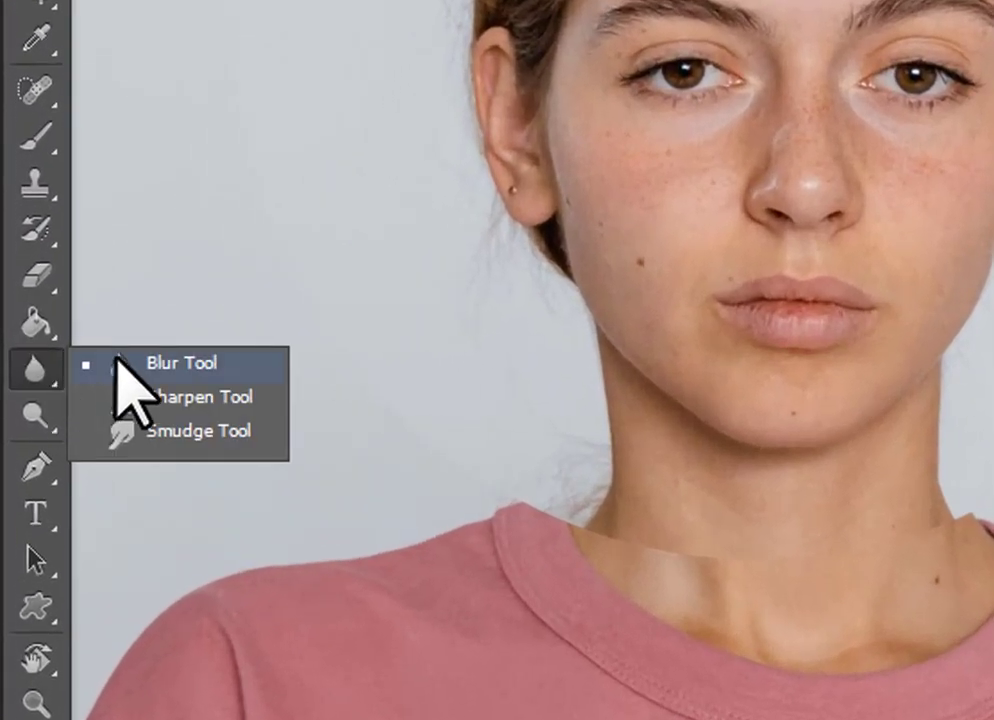
click(105, 357)
drag(597, 535, 641, 548)
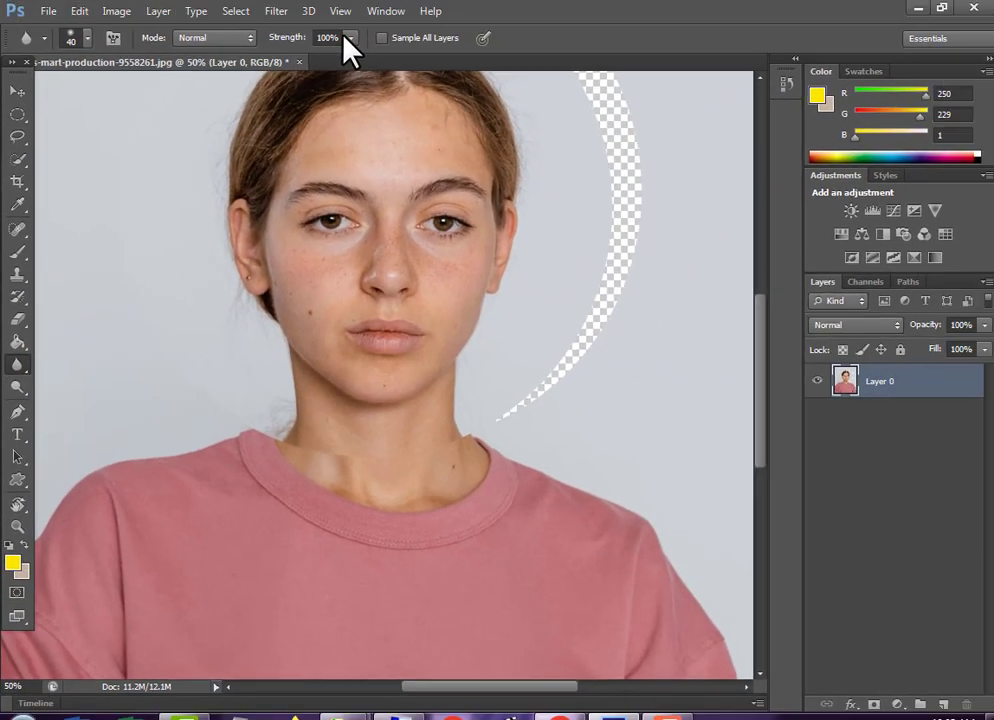
click(350, 37)
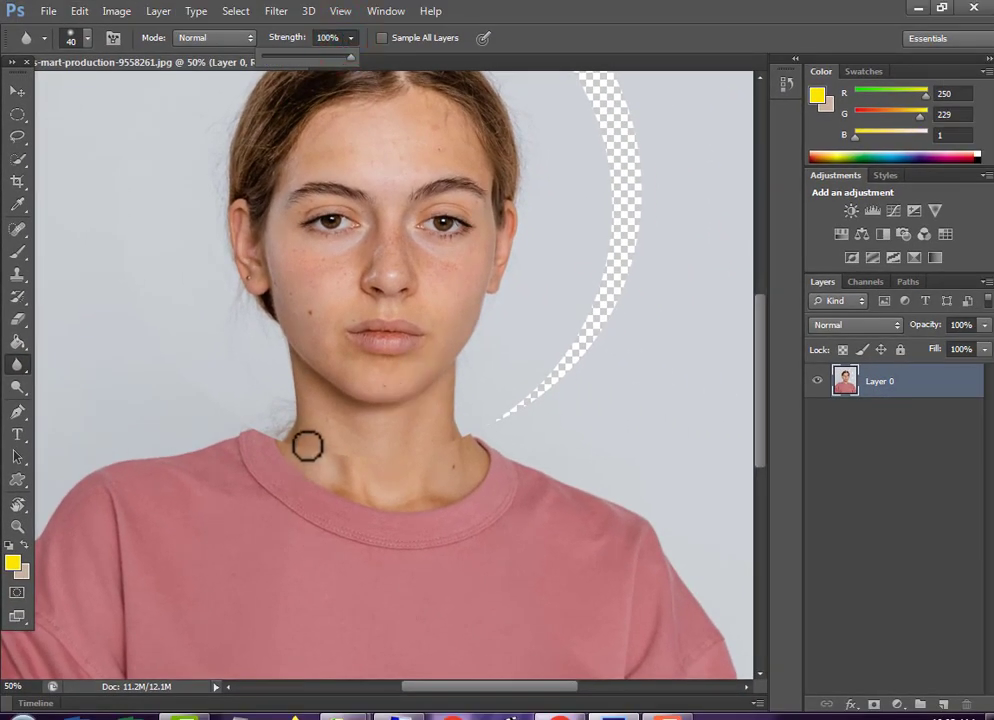
drag(306, 444, 364, 457)
key(bracketright)
key(bracketright)
key(bracketright)
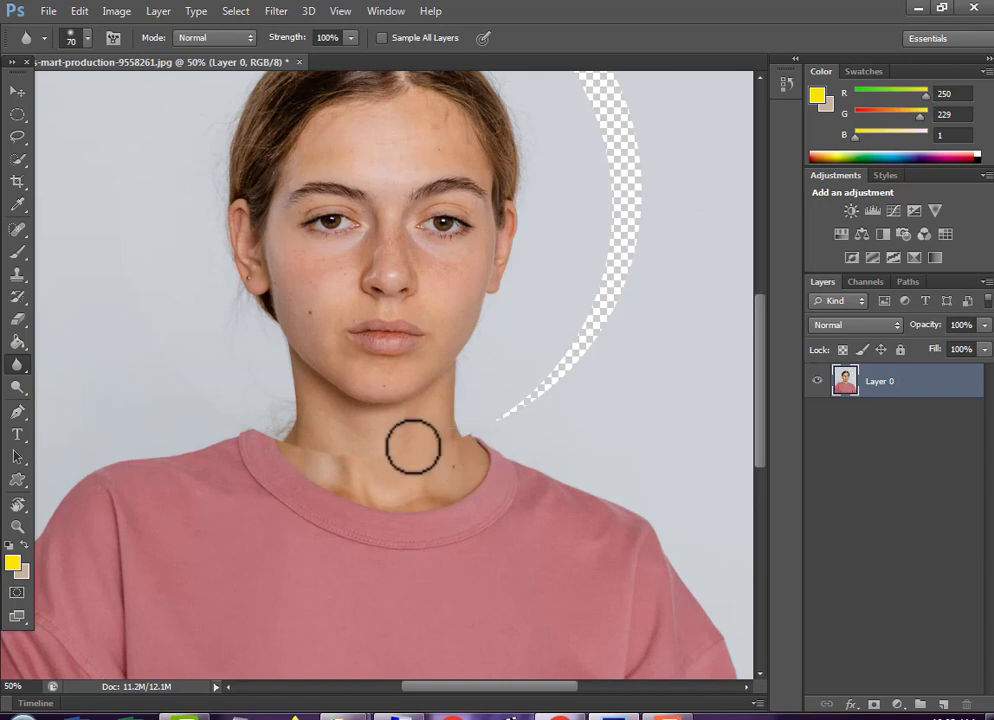
drag(453, 458, 455, 428)
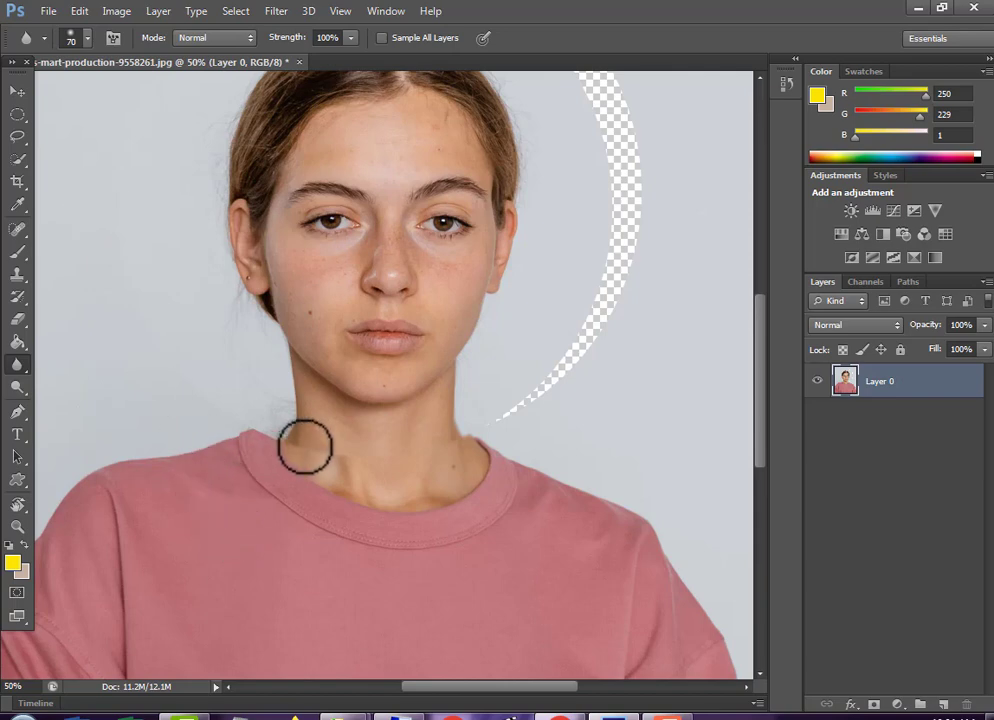
mouse_move(306, 447)
mouse_down()
mouse_move(289, 457)
mouse_move(298, 443)
mouse_up()
mouse_move(314, 463)
mouse_down()
mouse_move(324, 450)
mouse_move(291, 455)
mouse_move(329, 457)
mouse_move(289, 451)
mouse_move(368, 461)
mouse_up()
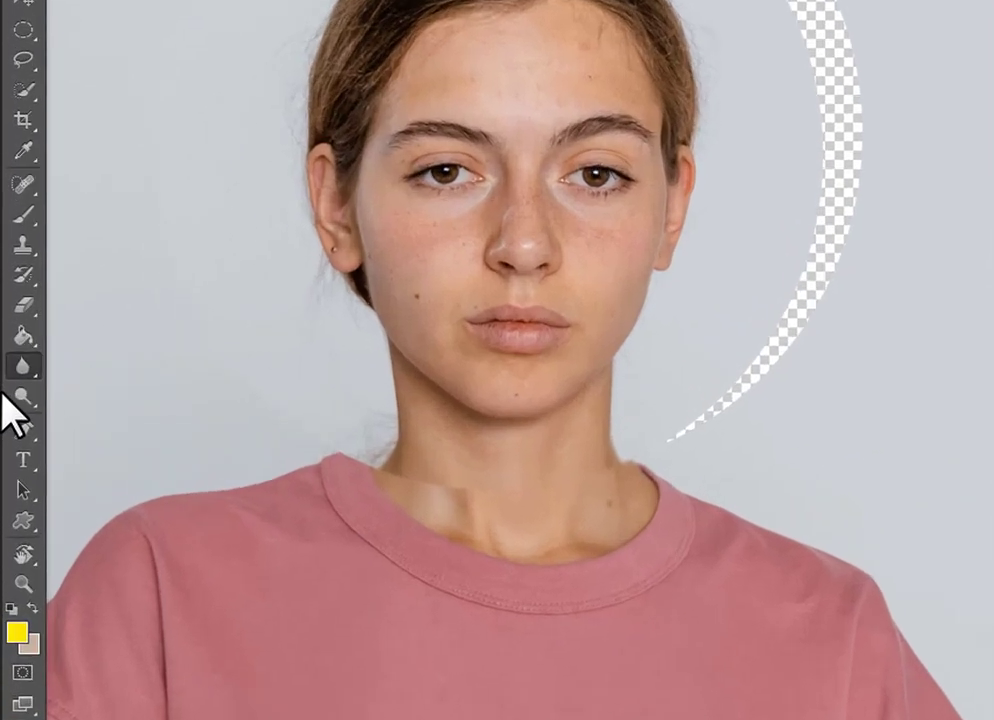
- Clone clean neck skin over the seam above the collar with the Clone Stamp
right_click(17, 274)
click(105, 266)
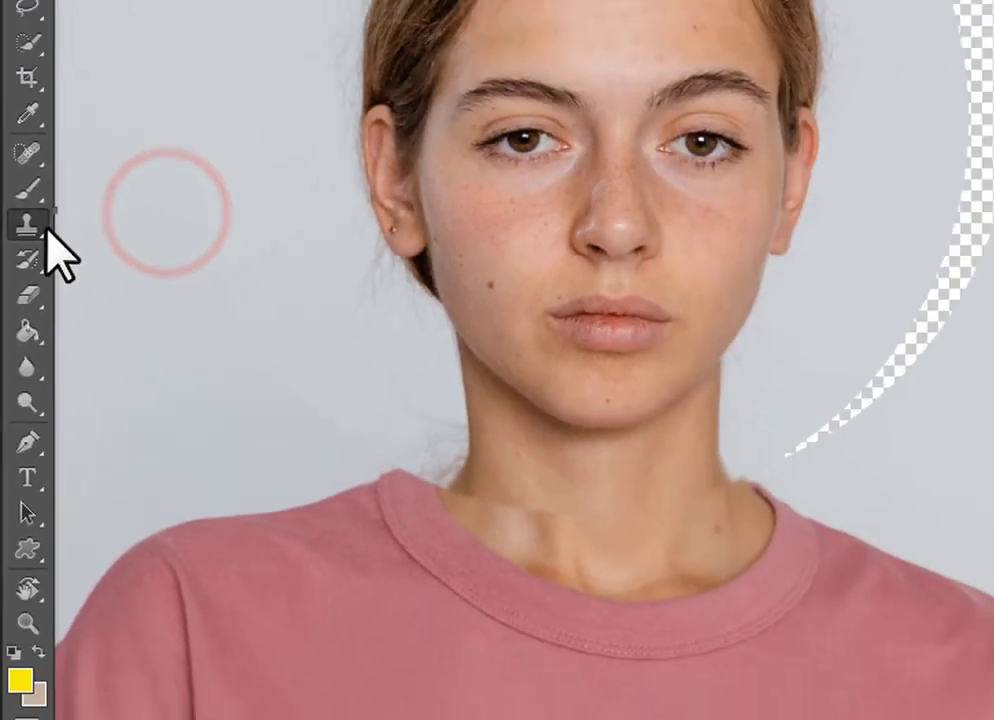
right_click(17, 274)
click(76, 271)
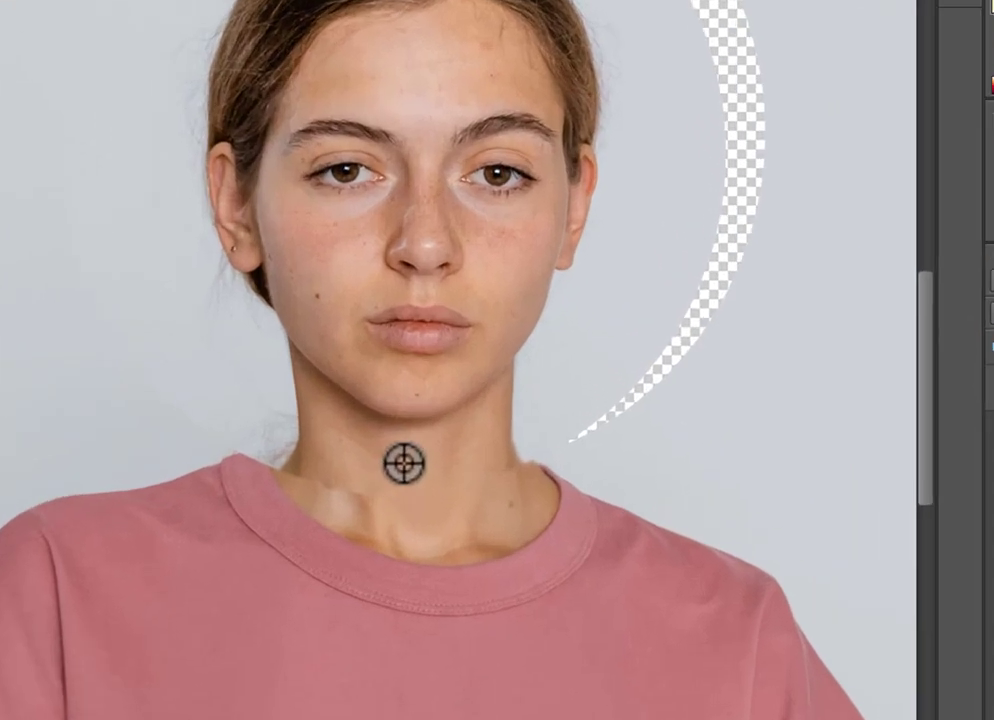
alt+click(375, 431)
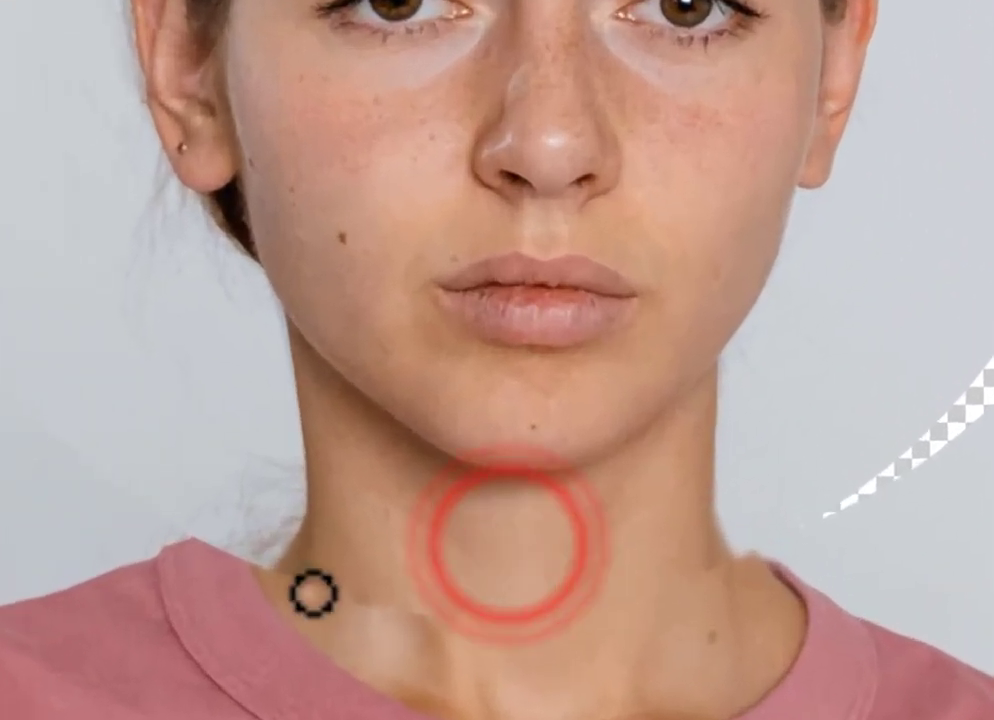
click(295, 575)
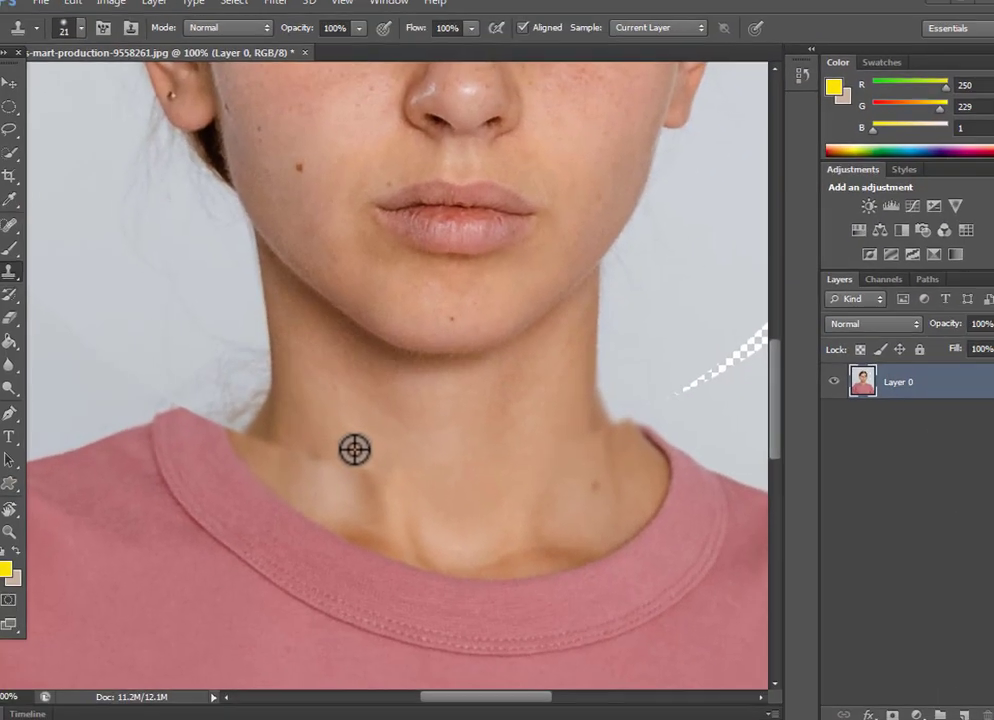
alt+click(351, 445)
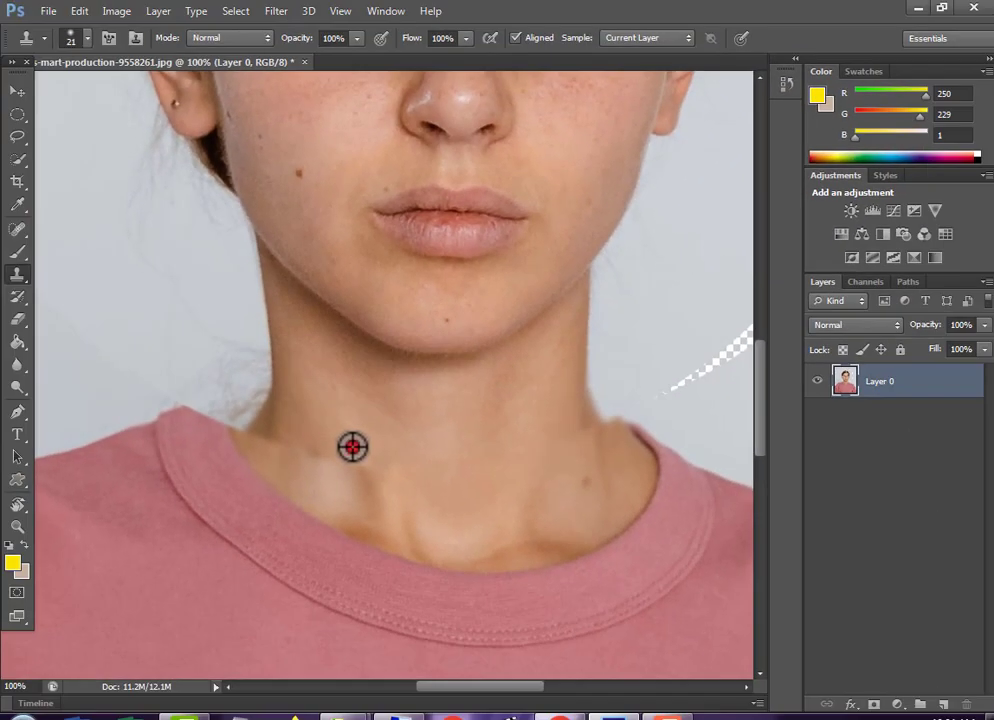
drag(336, 459, 298, 446)
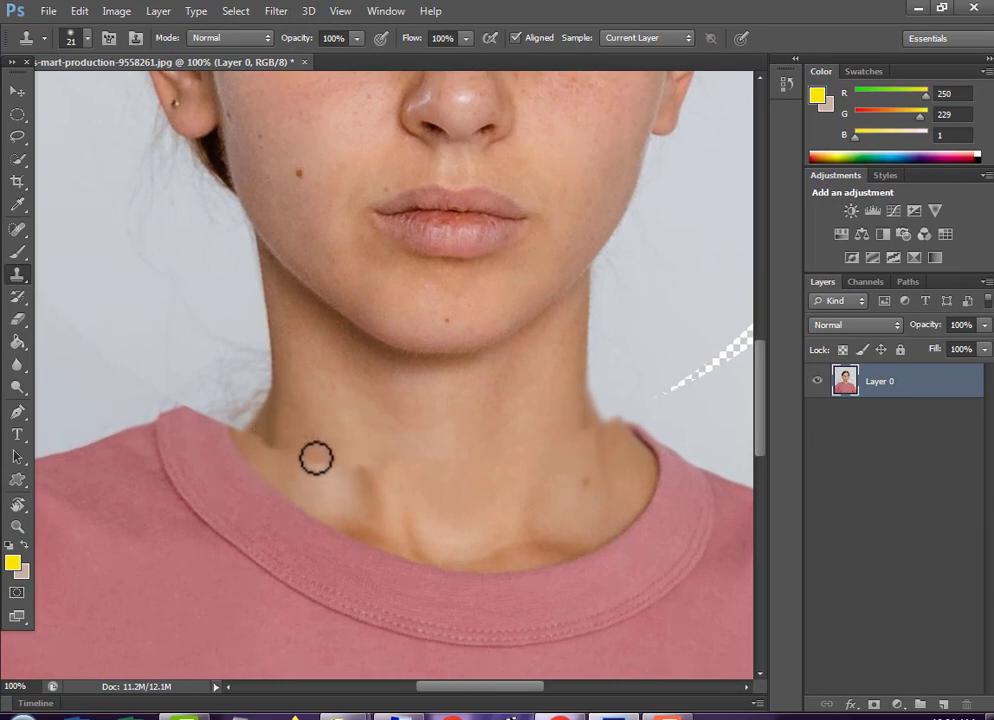
- Lower clone opacity to 23% and stamp skin over the remaining neck shadow
alt+click(544, 422)
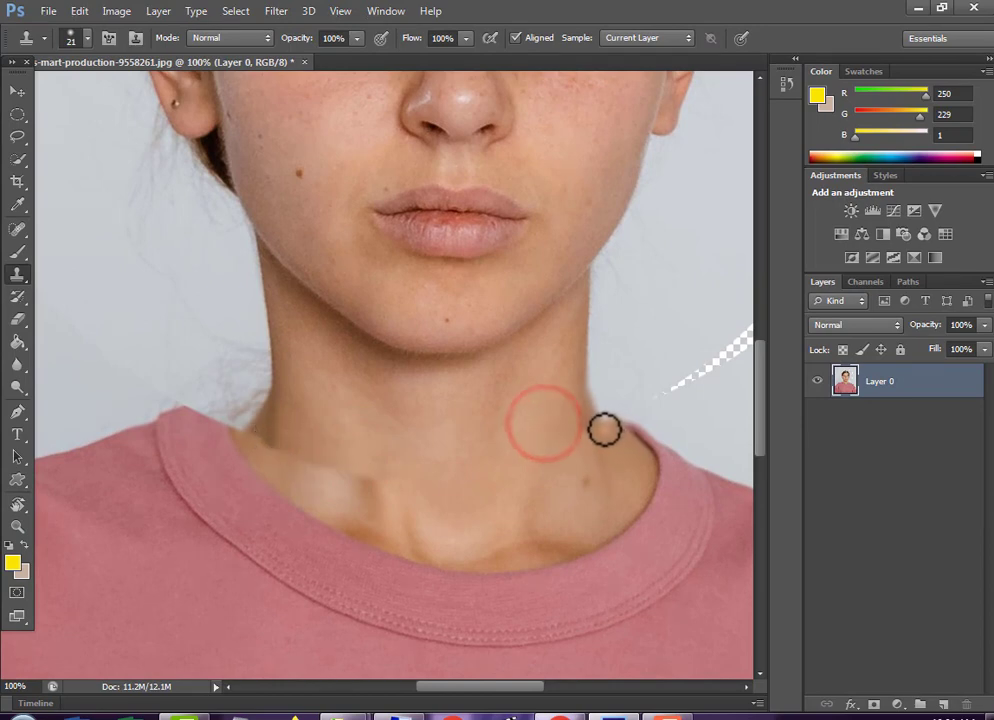
click(356, 38)
drag(337, 58, 288, 60)
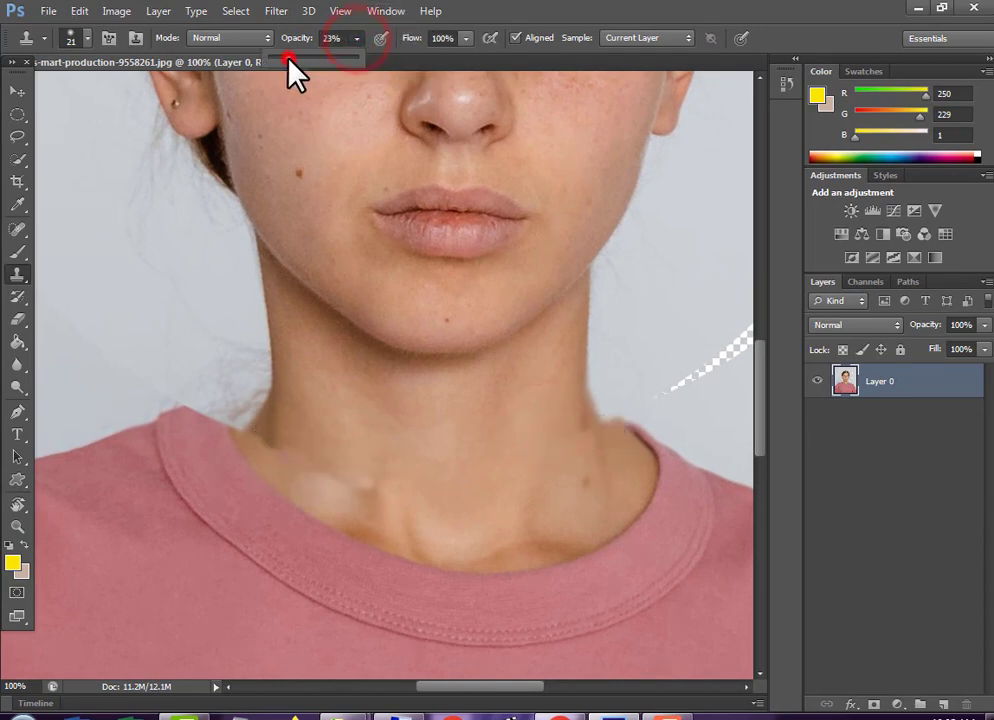
alt+click(305, 490)
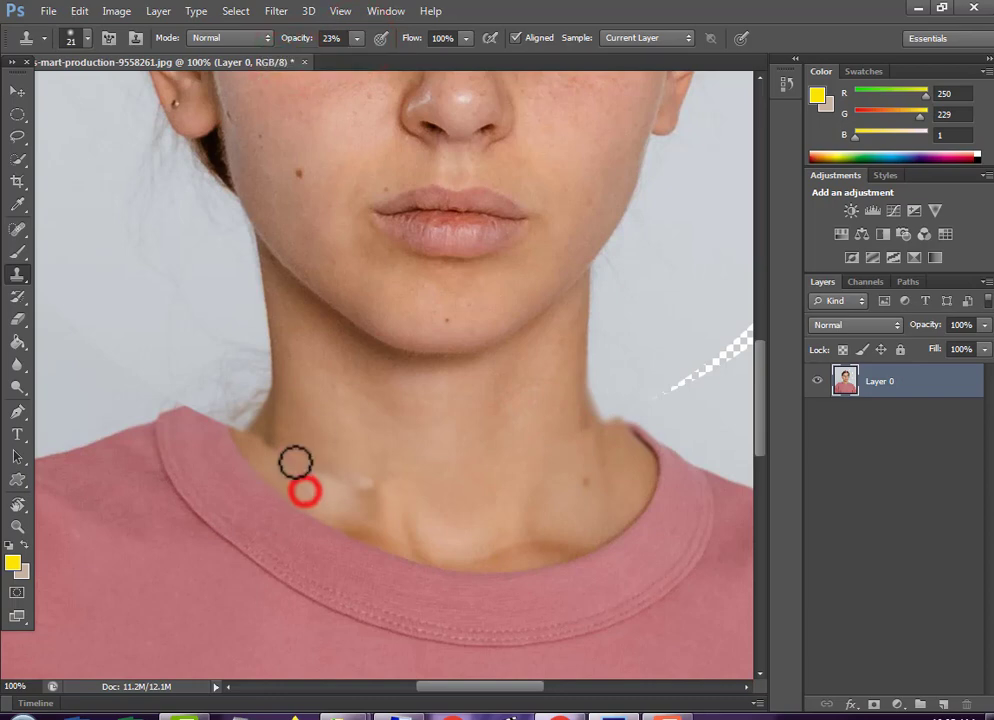
click(282, 457)
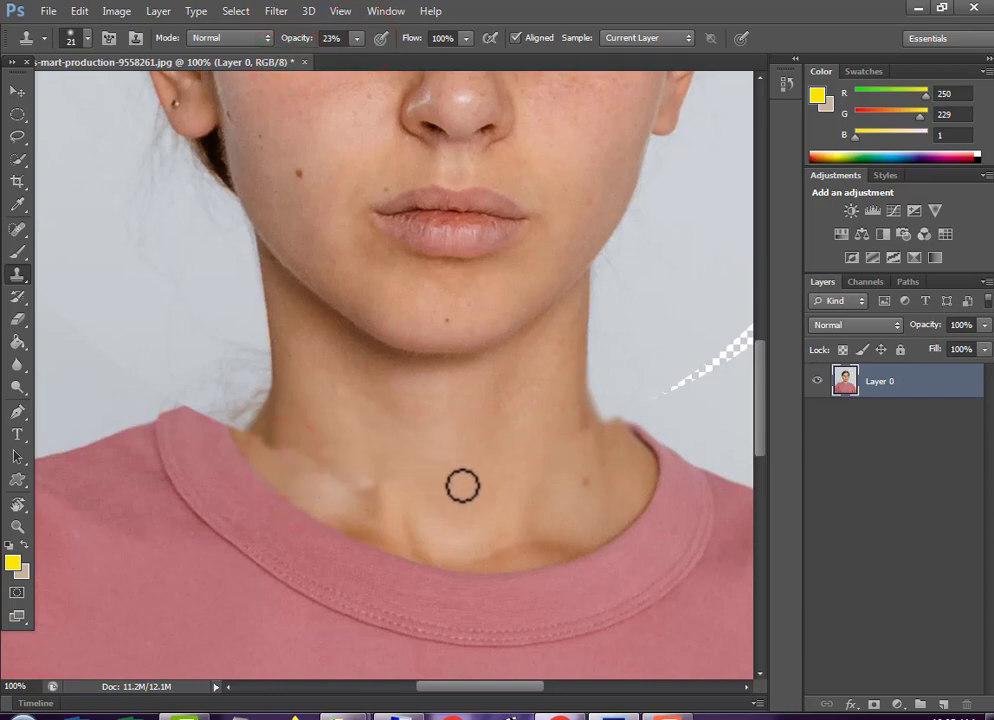
key(ctrl+minus)
key(ctrl+minus)
key(ctrl+minus)
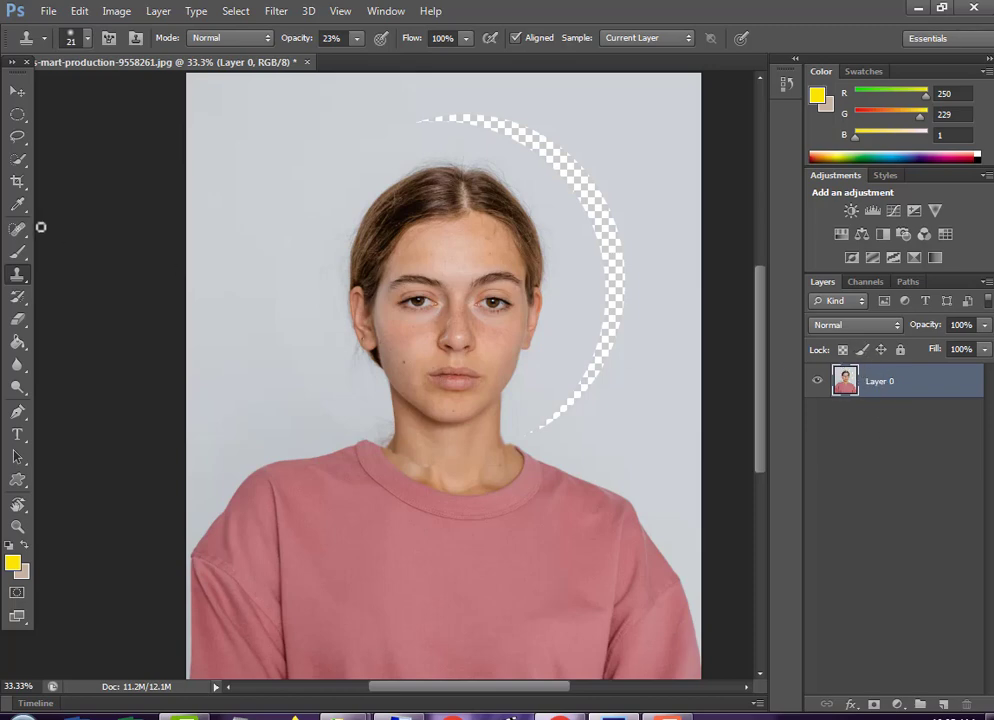
- Quick-select the woman's head, neck and pink shirt
click(18, 162)
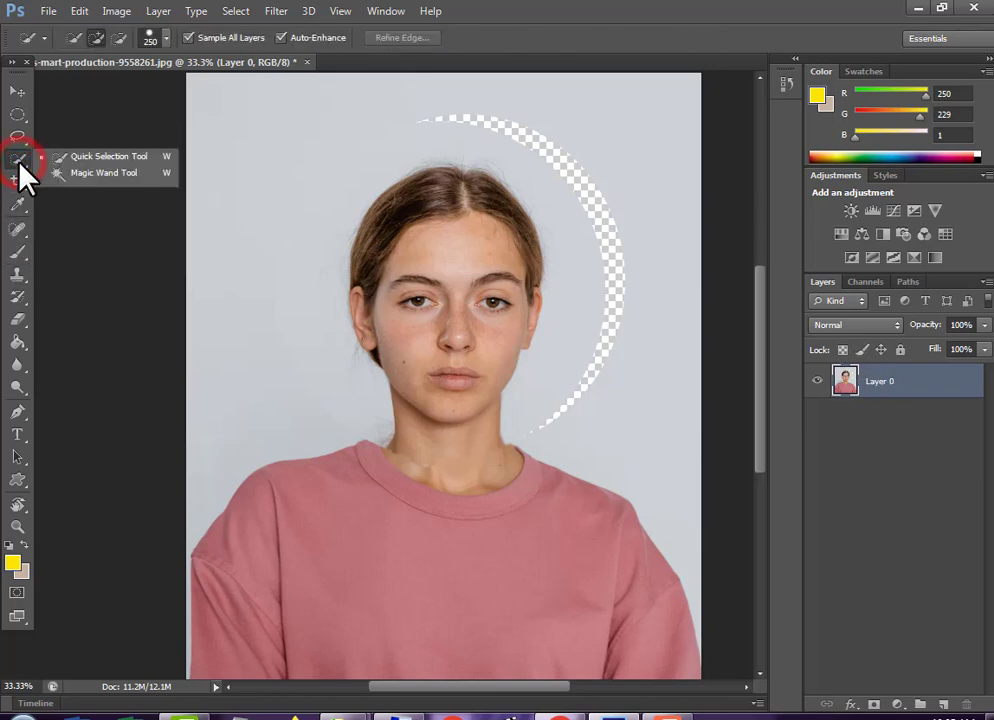
click(100, 158)
drag(426, 244, 465, 540)
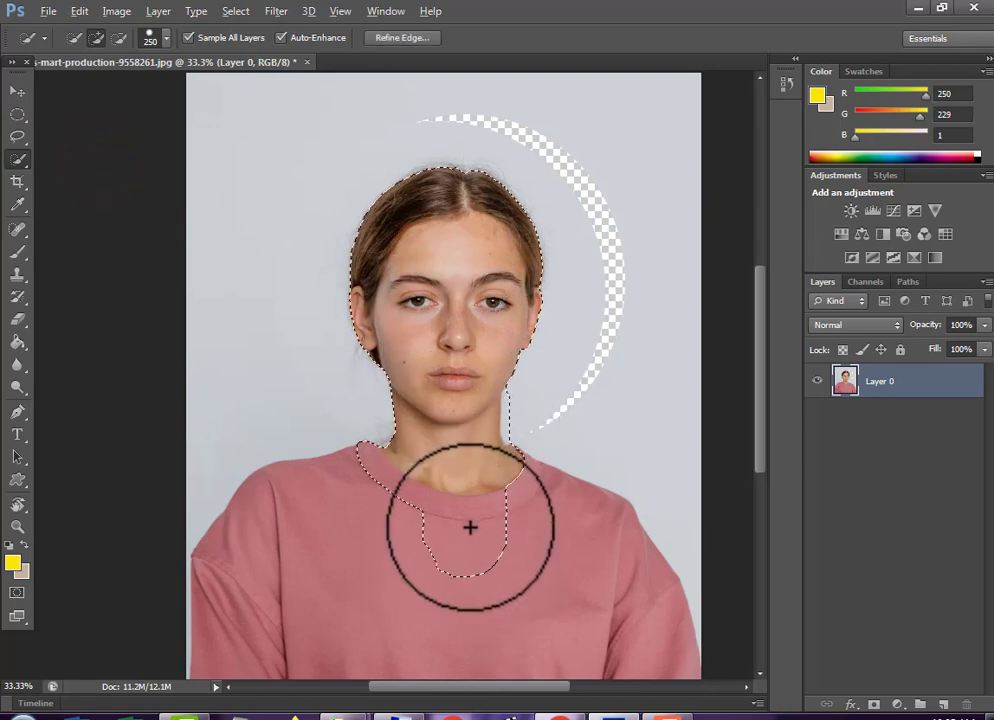
key(alt+space)
click(467, 525)
mouse_move(380, 427)
mouse_down()
mouse_move(351, 476)
mouse_move(271, 505)
mouse_up()
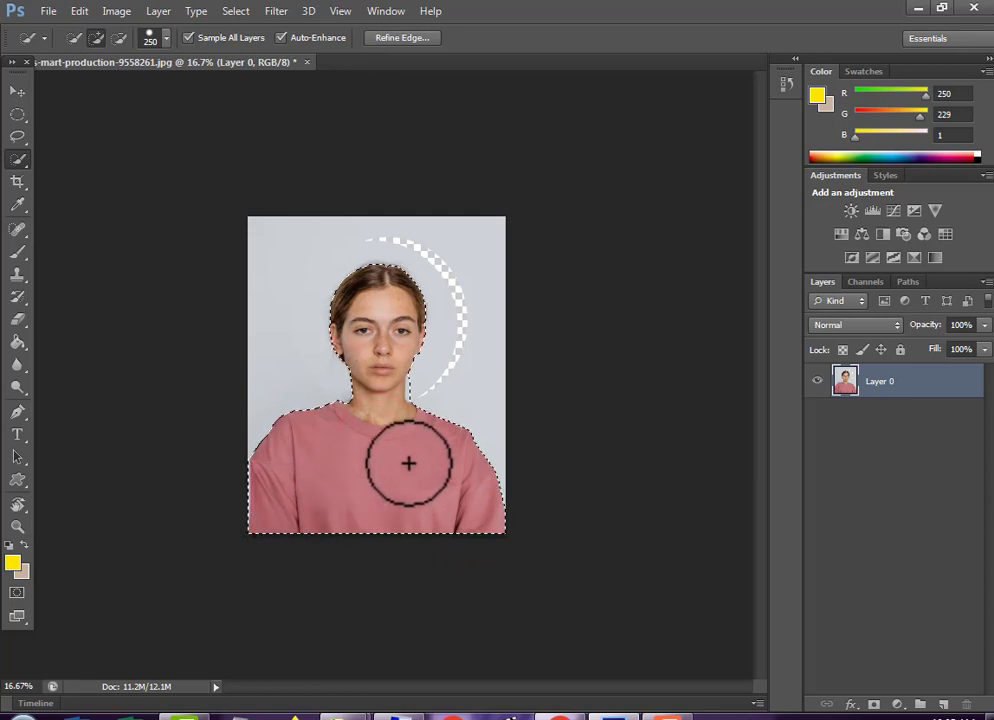
- Trim the grey background beside the neck from the selection and open Refine Edge
ctrl+click(380, 360)
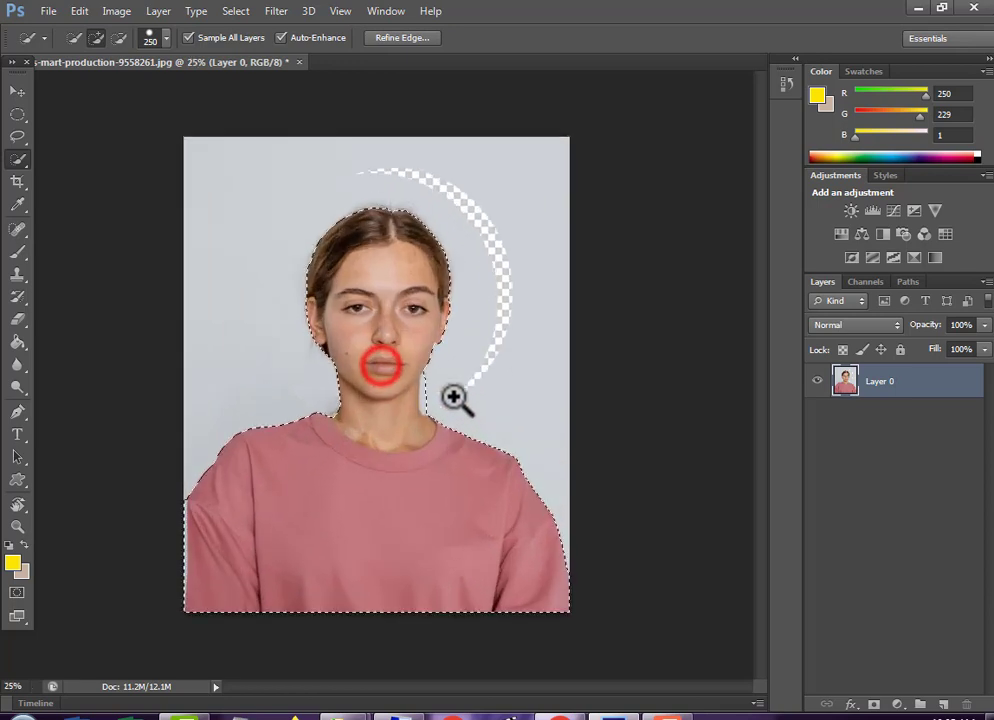
drag(449, 392, 477, 390)
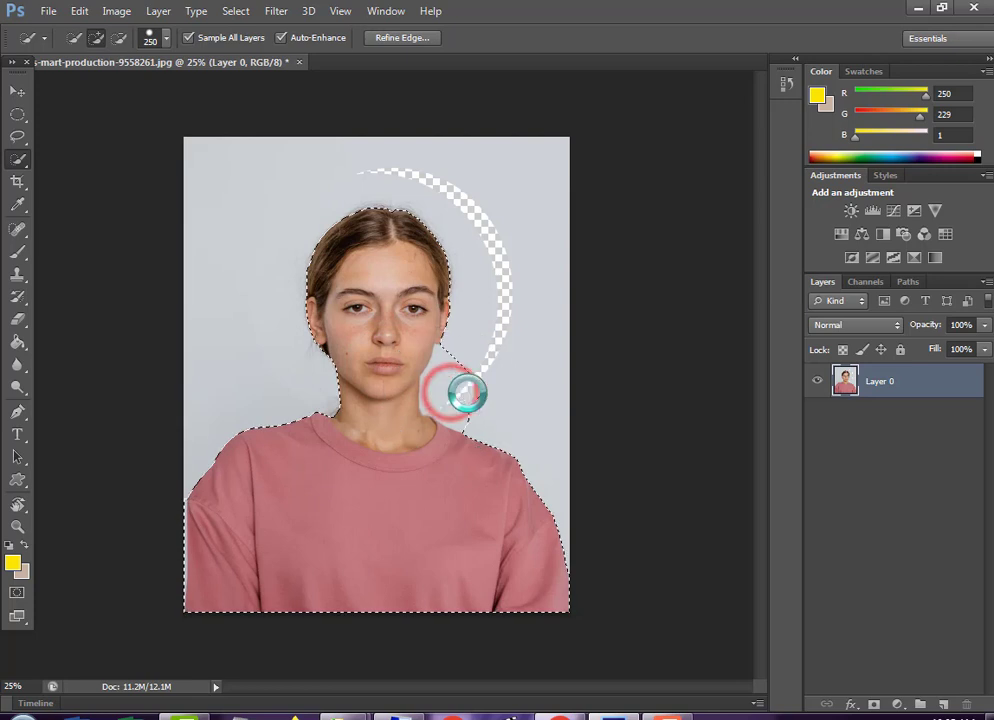
alt+click(487, 368)
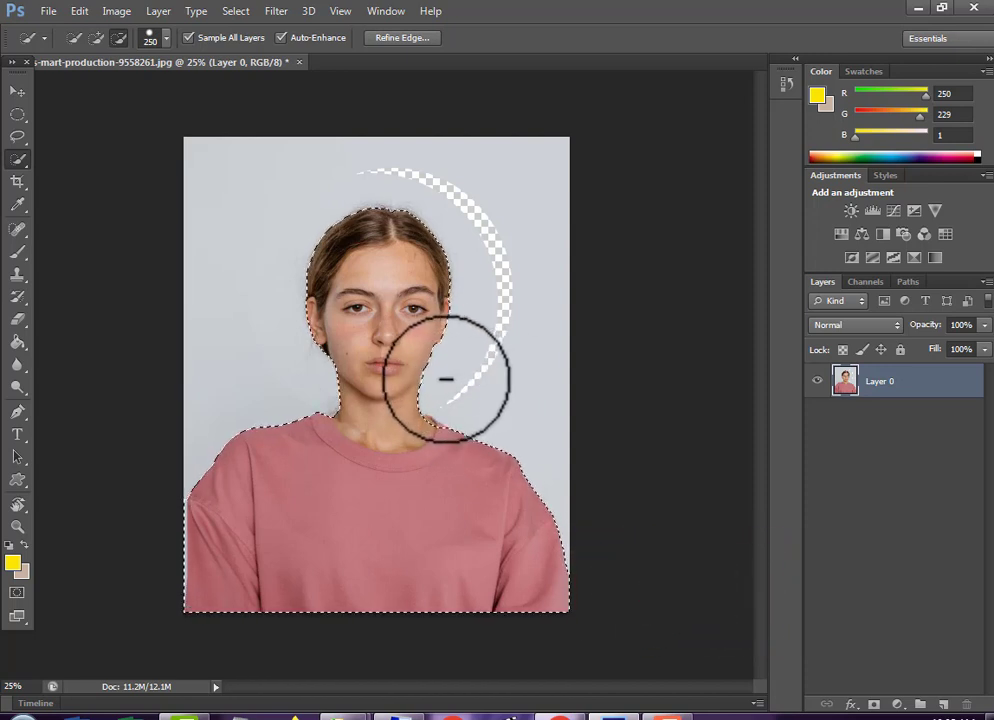
click(451, 387)
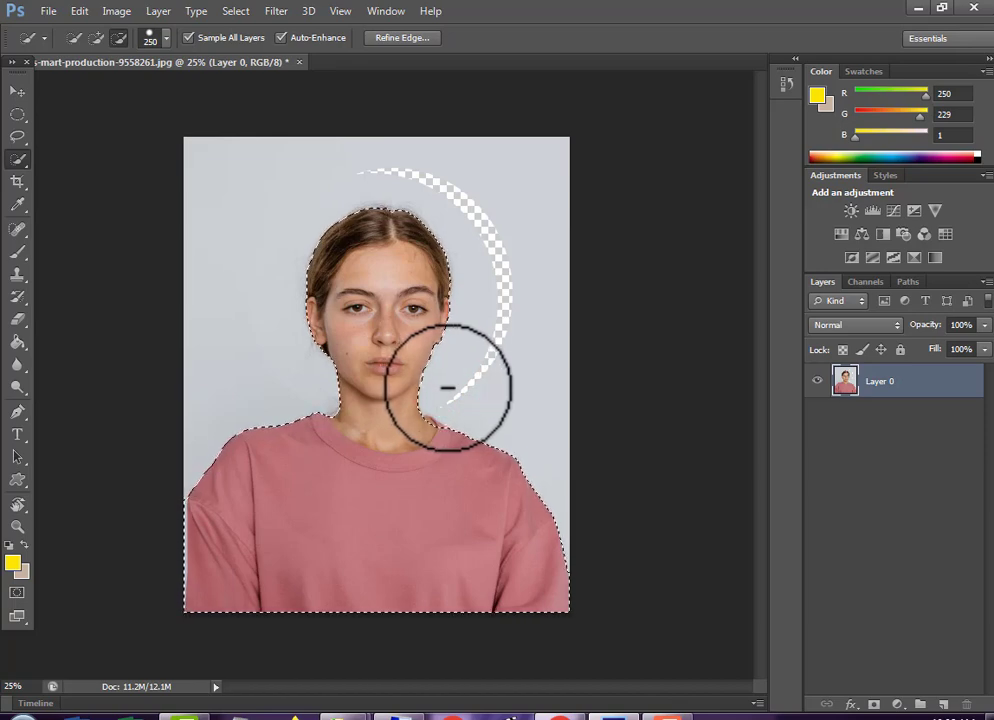
click(448, 389)
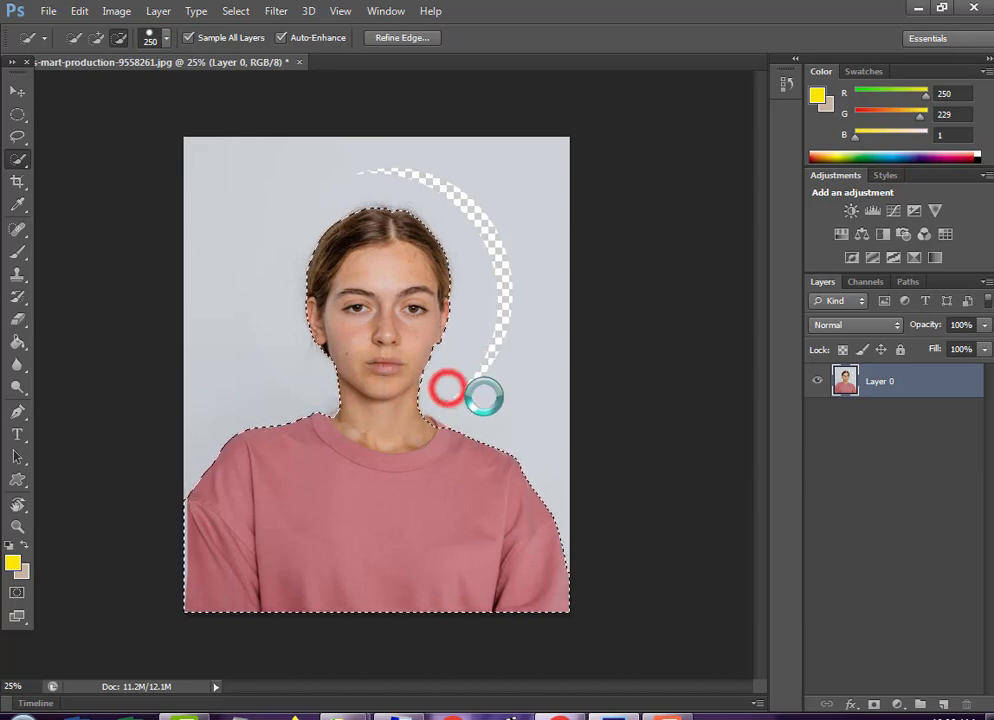
click(408, 38)
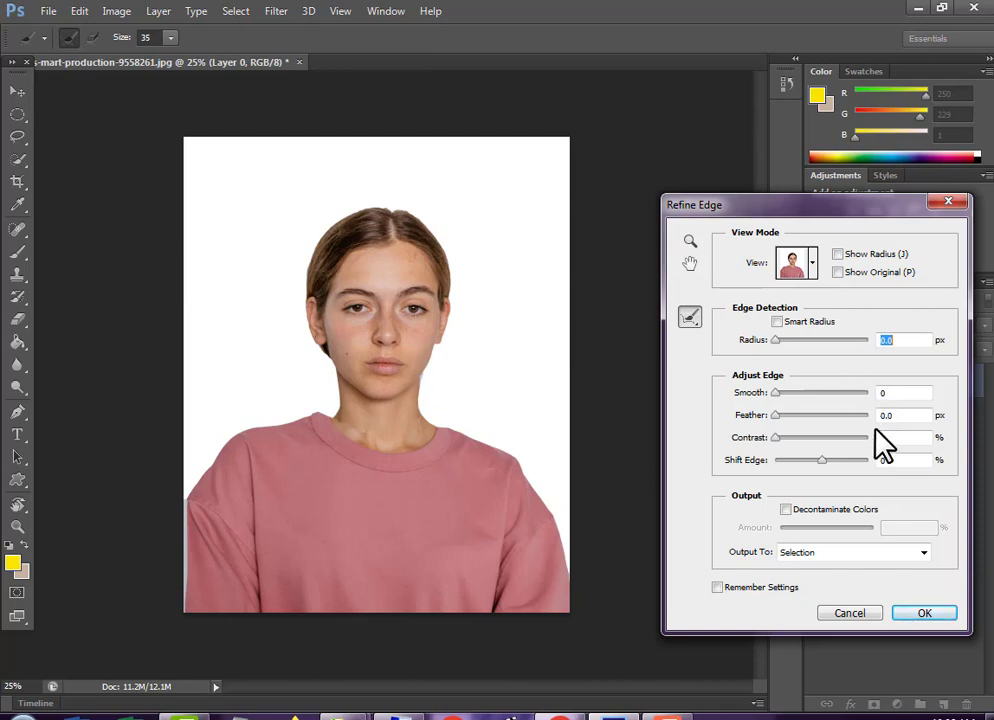
- Output the refined selection as a New Layer with Layer Mask, creating Layer 0 copy
click(853, 557)
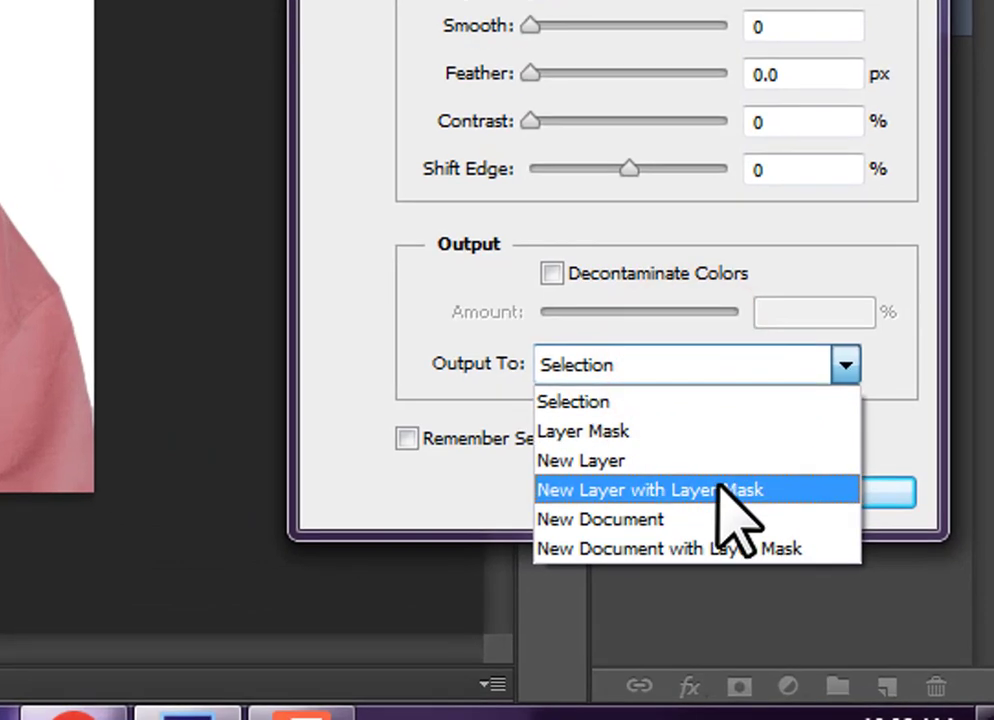
click(716, 488)
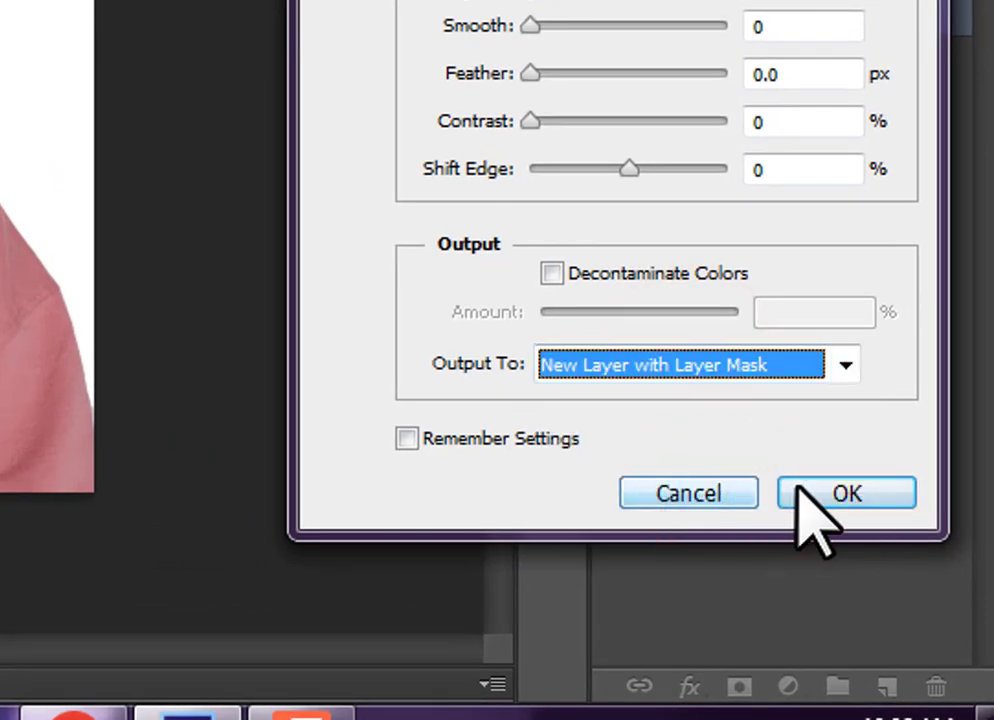
click(806, 490)
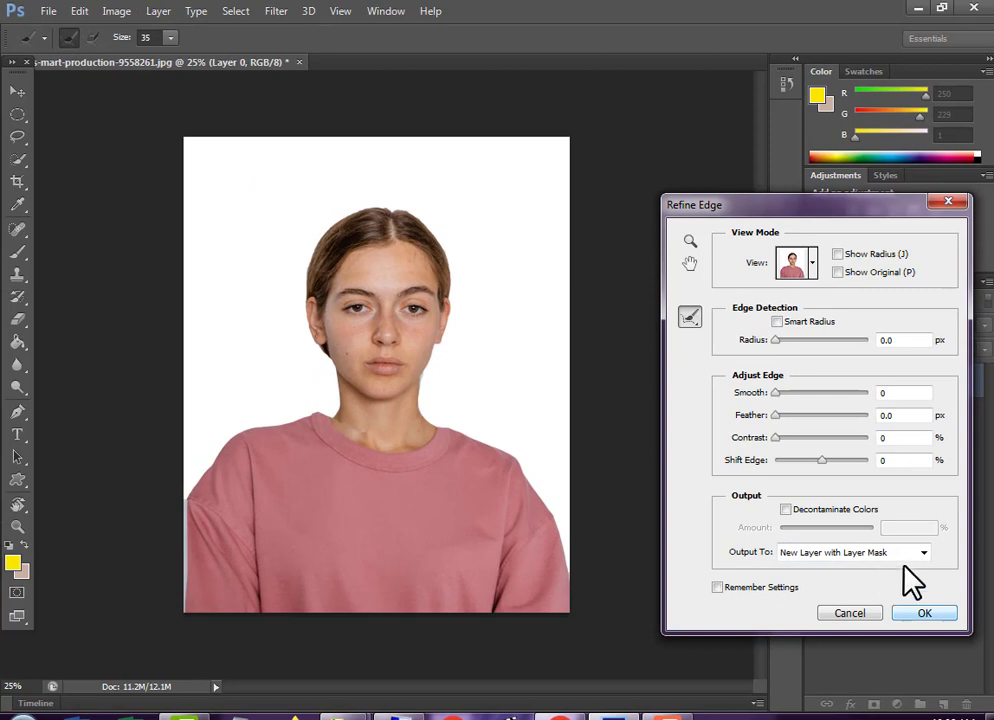
click(918, 612)
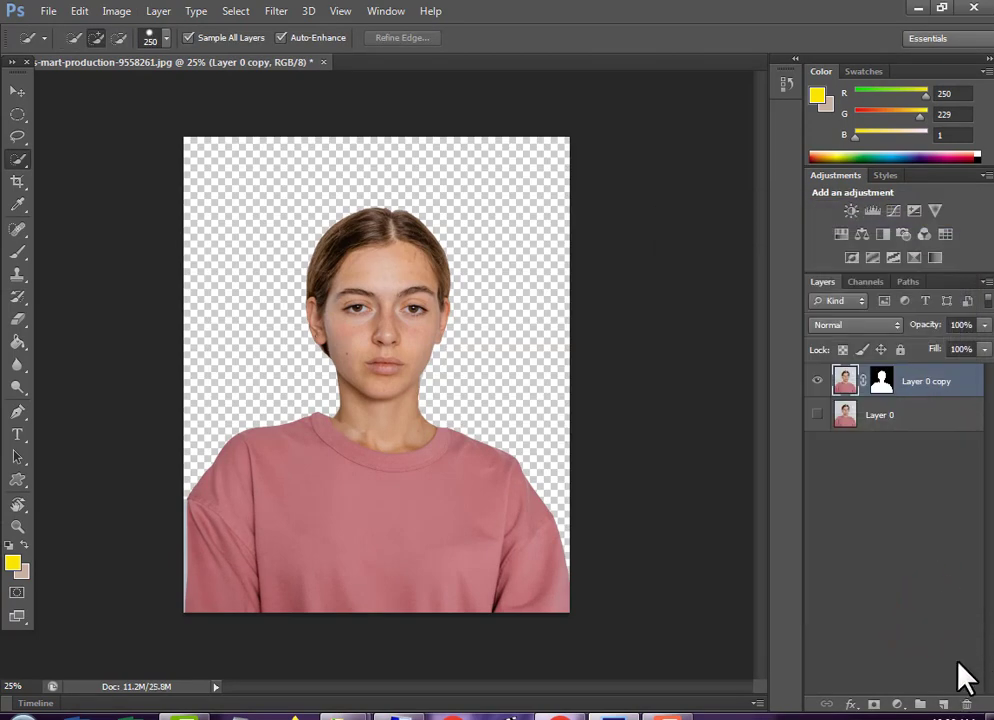
- Place a yellow Solid Color fill layer beneath Layer 0 copy, then close the finished portrait
click(898, 704)
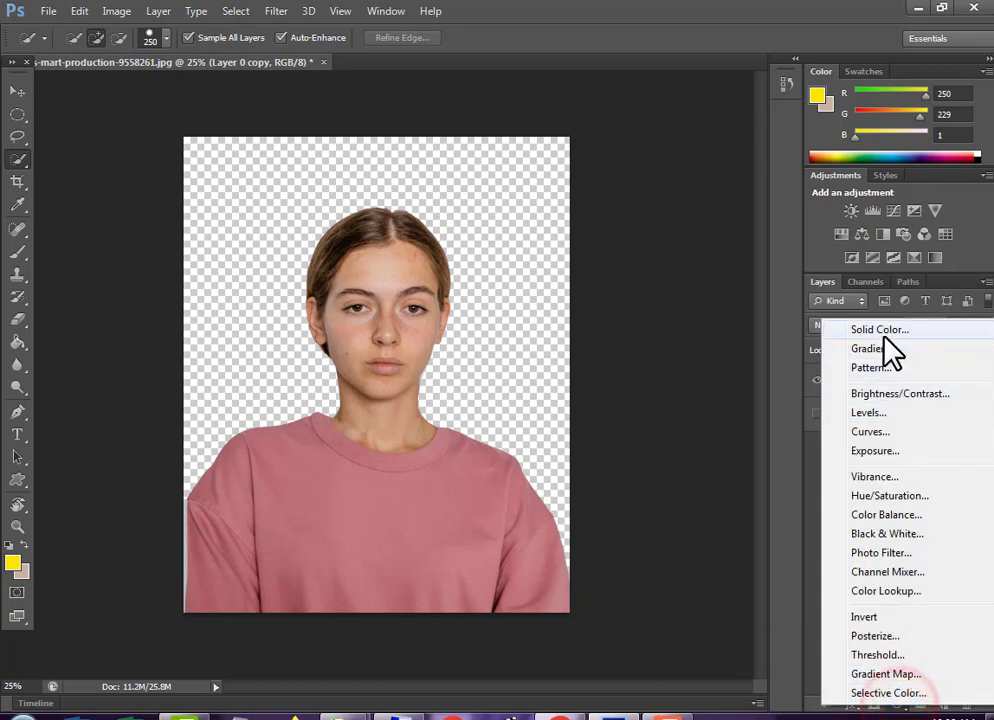
click(886, 329)
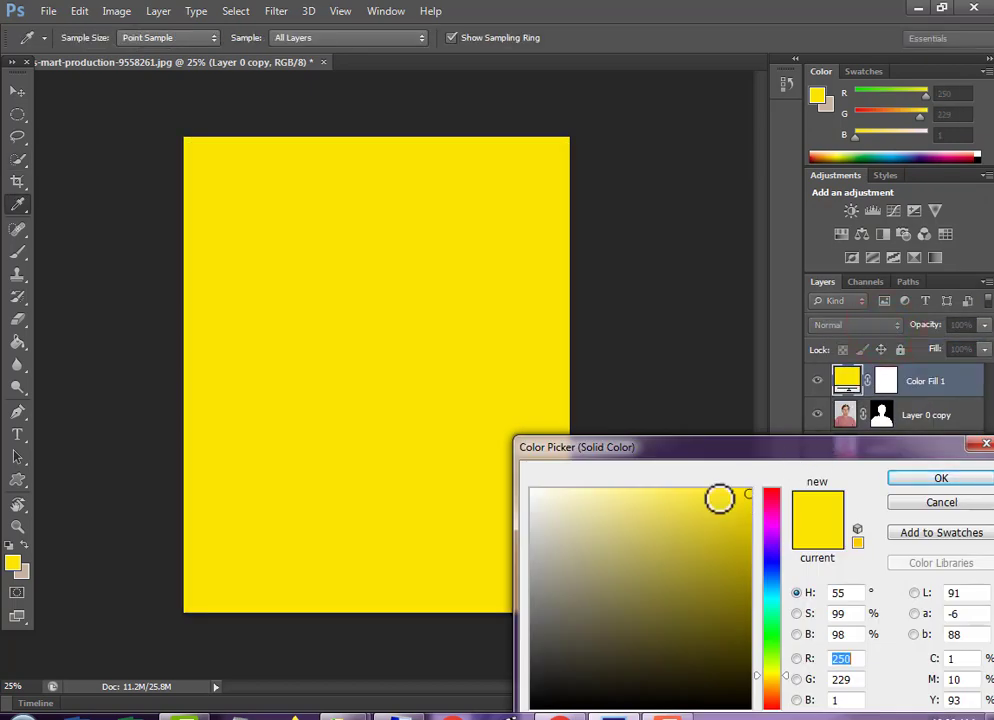
click(980, 480)
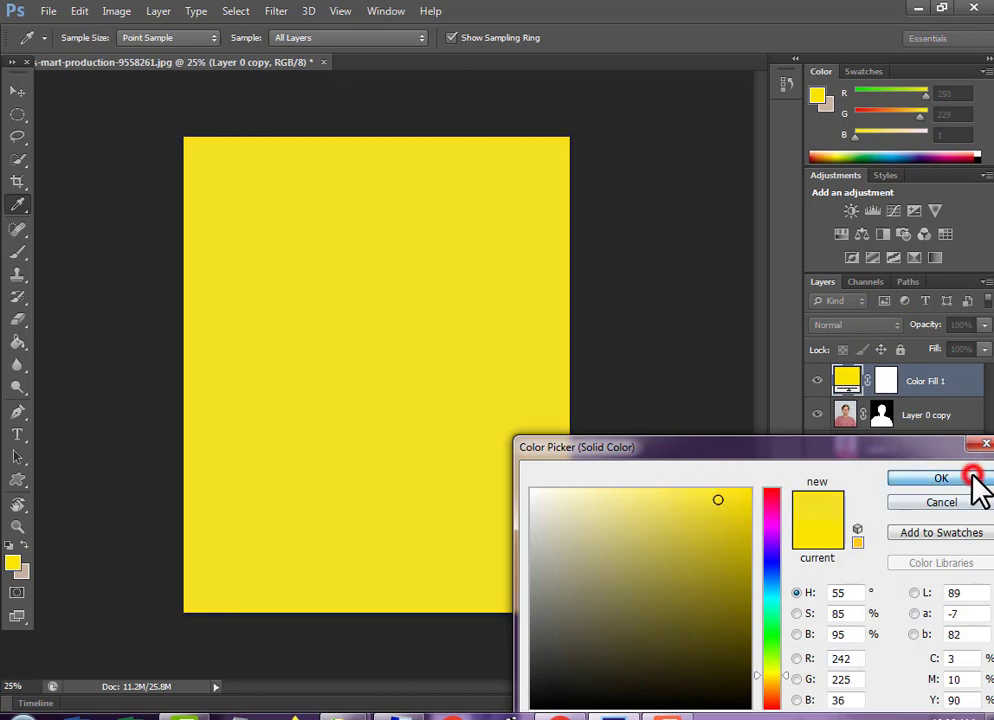
drag(940, 390, 950, 425)
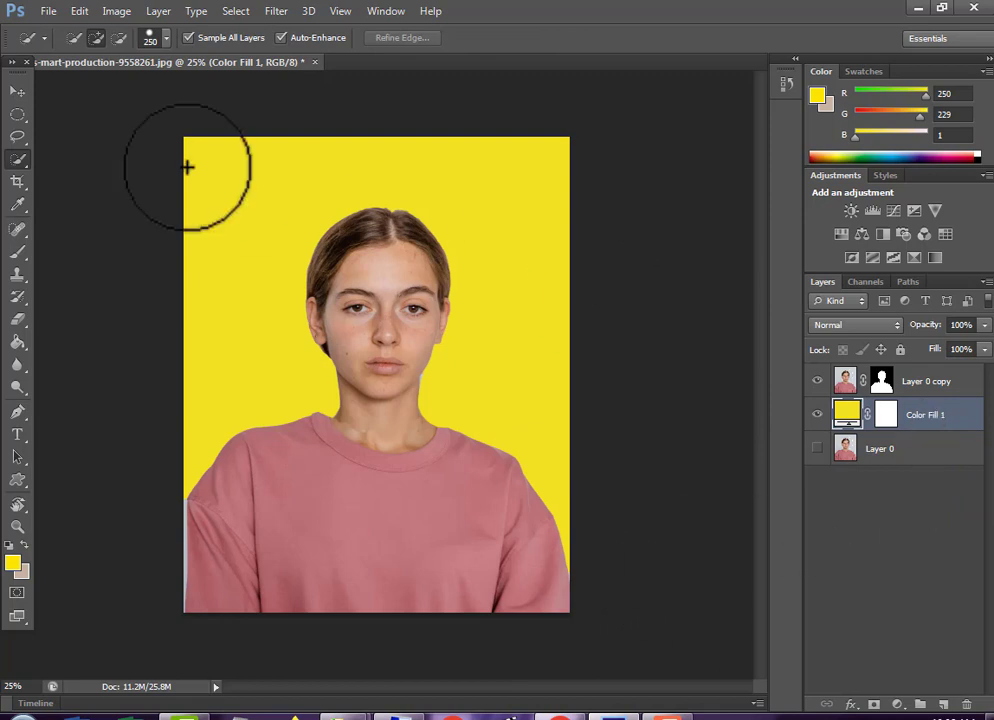
click(307, 59)
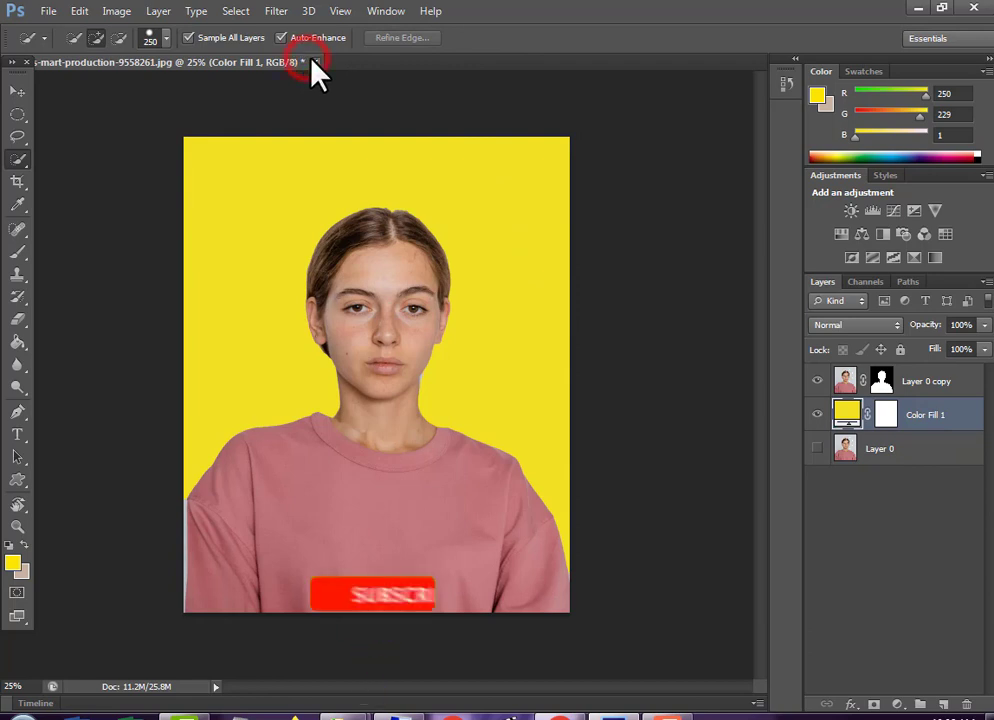
- Close the edited portrait without saving and reopen pexels-mart-production-9558261.jpg from Downloads
click(500, 291)
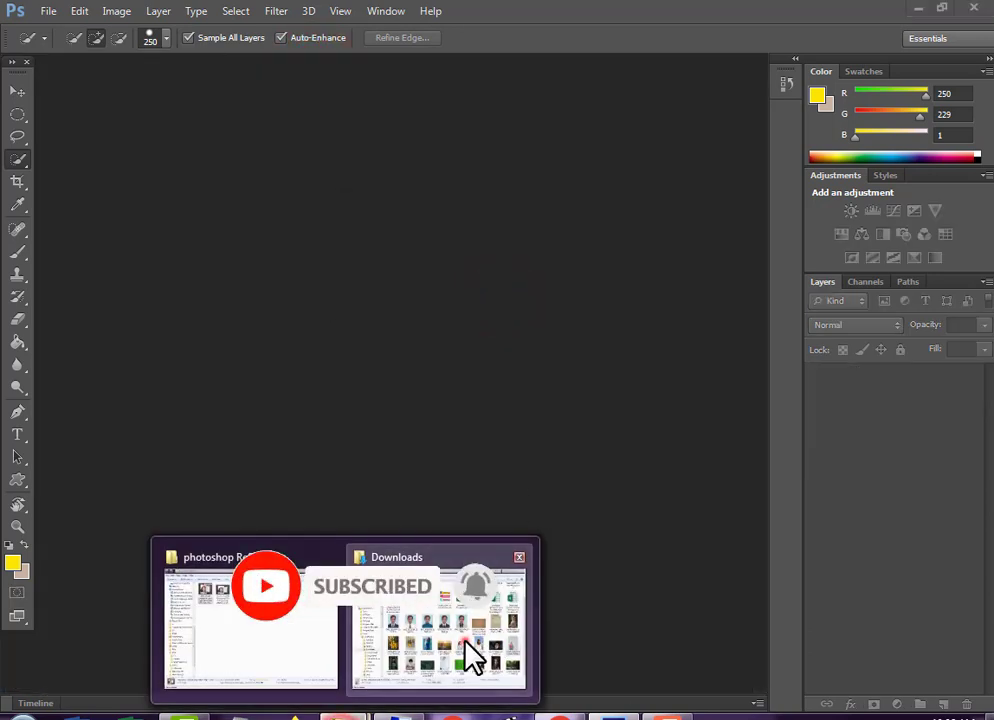
click(466, 654)
click(927, 468)
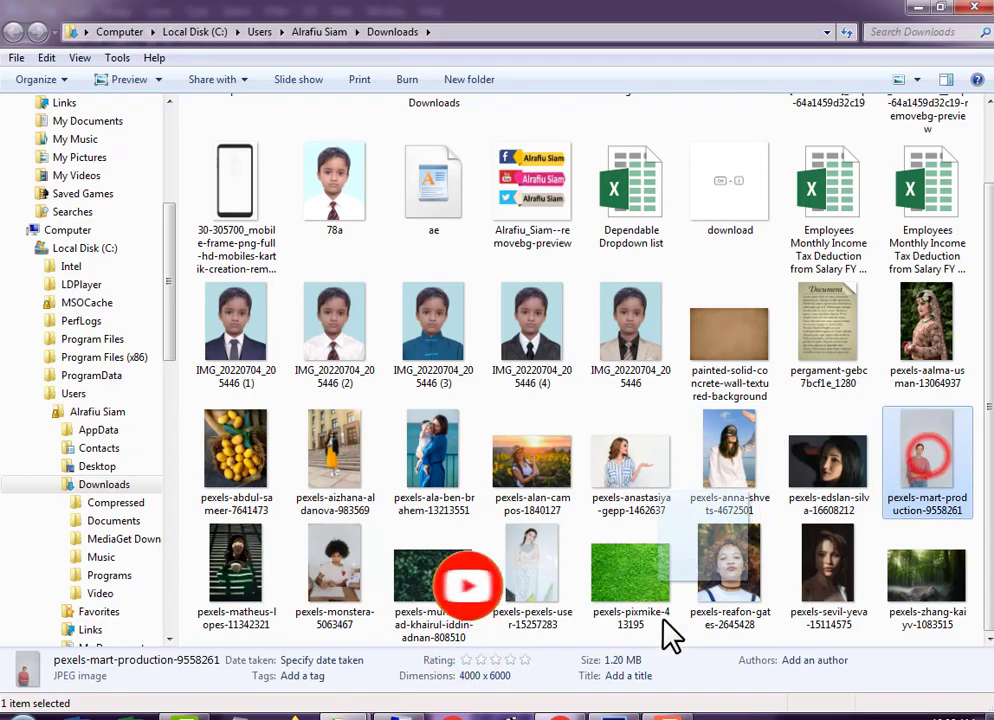
click(614, 714)
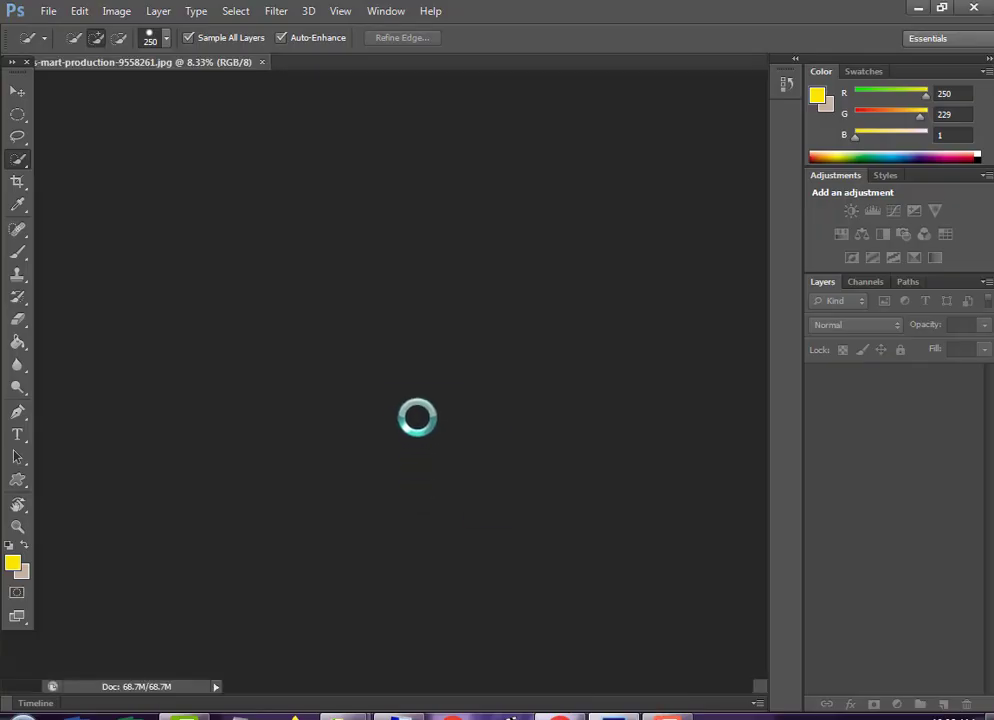
- Convert the Background into Layer 0 and frame the woman's head and shoulders for cropping
double_click(914, 384)
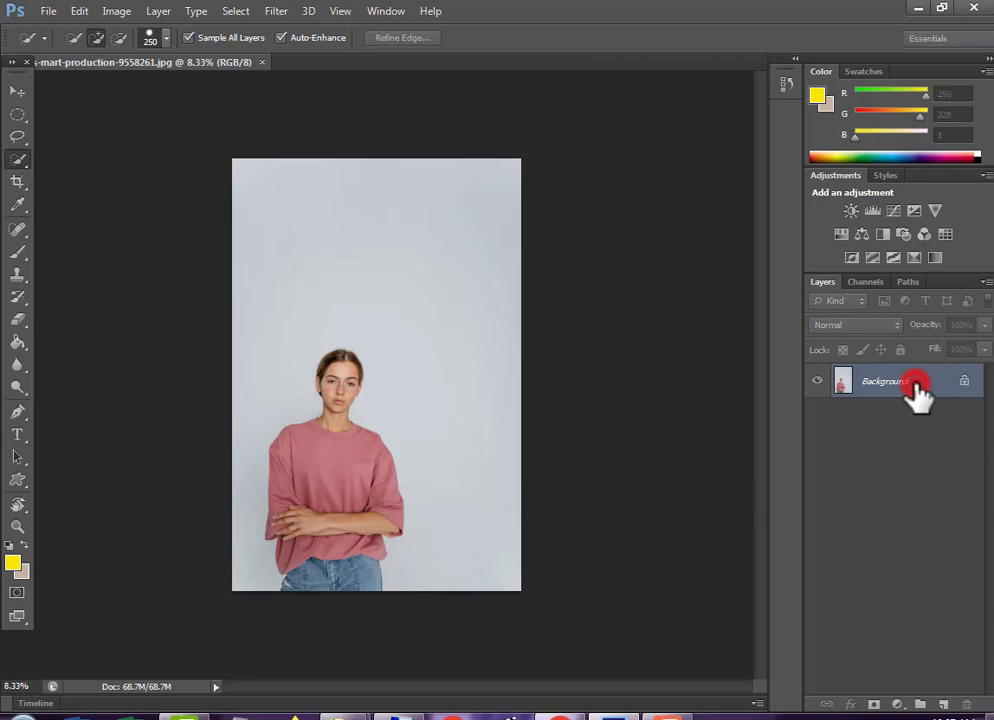
click(645, 230)
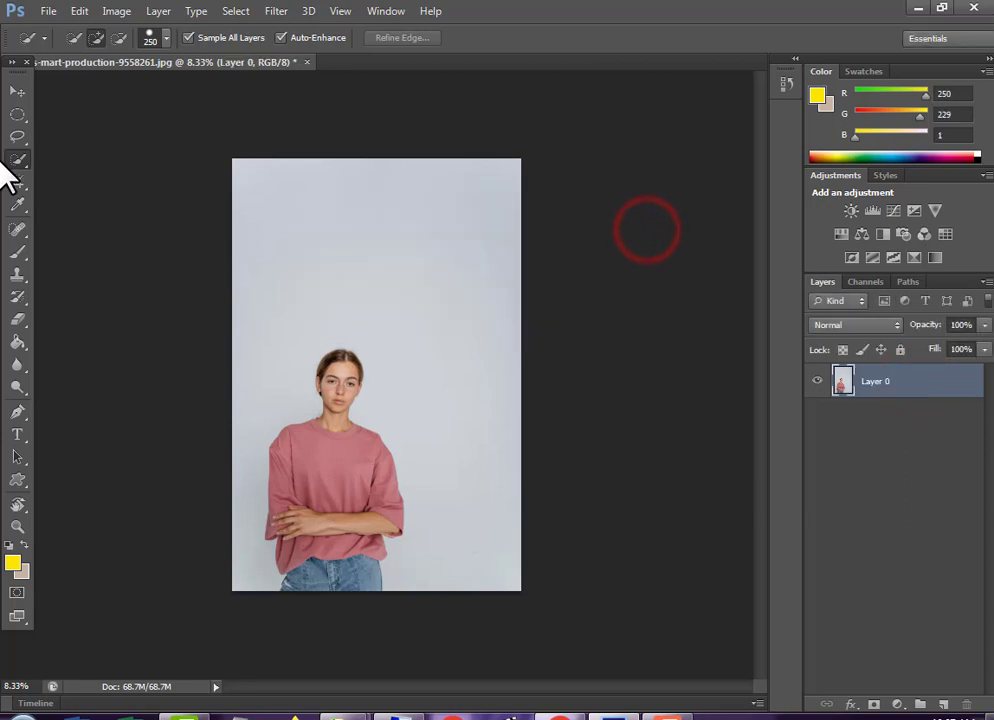
click(17, 181)
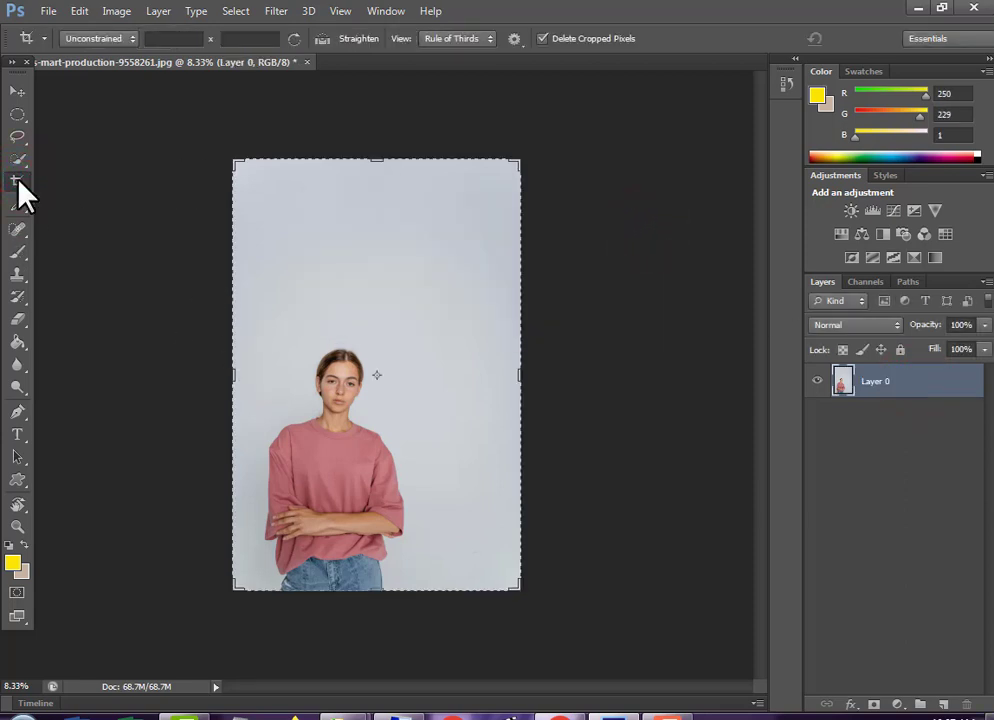
mouse_move(244, 311)
mouse_down()
mouse_move(395, 463)
mouse_move(363, 436)
mouse_up()
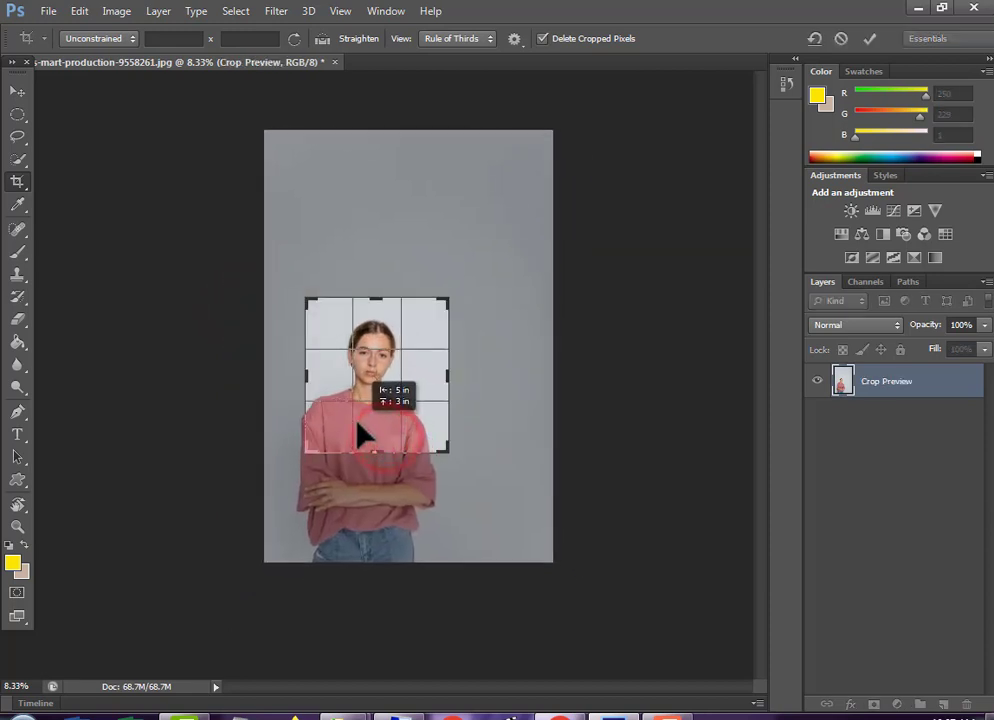
- Adjust and apply the head-and-shoulders crop, then zoom in on the face
drag(455, 379, 439, 379)
key(Return)
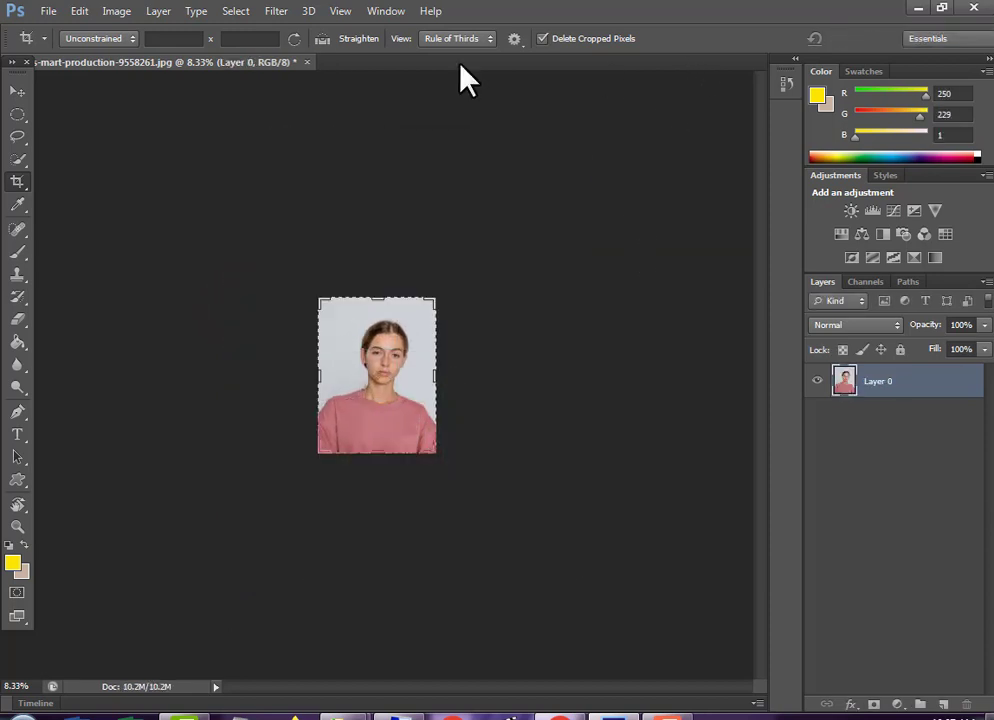
click(17, 91)
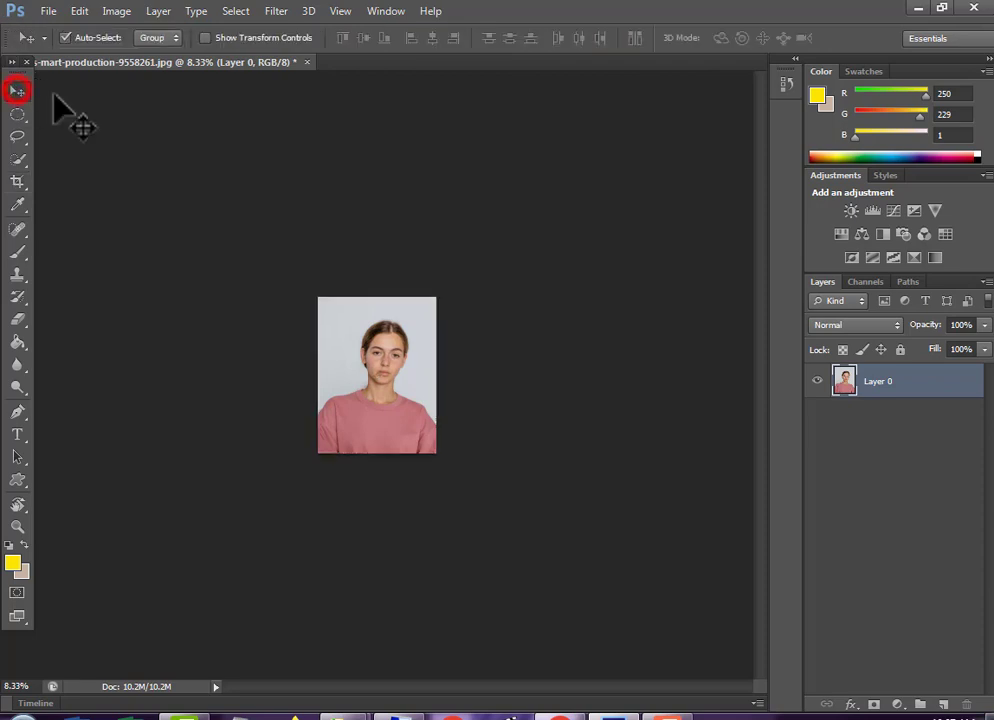
ctrl+click(388, 346)
ctrl+click(386, 345)
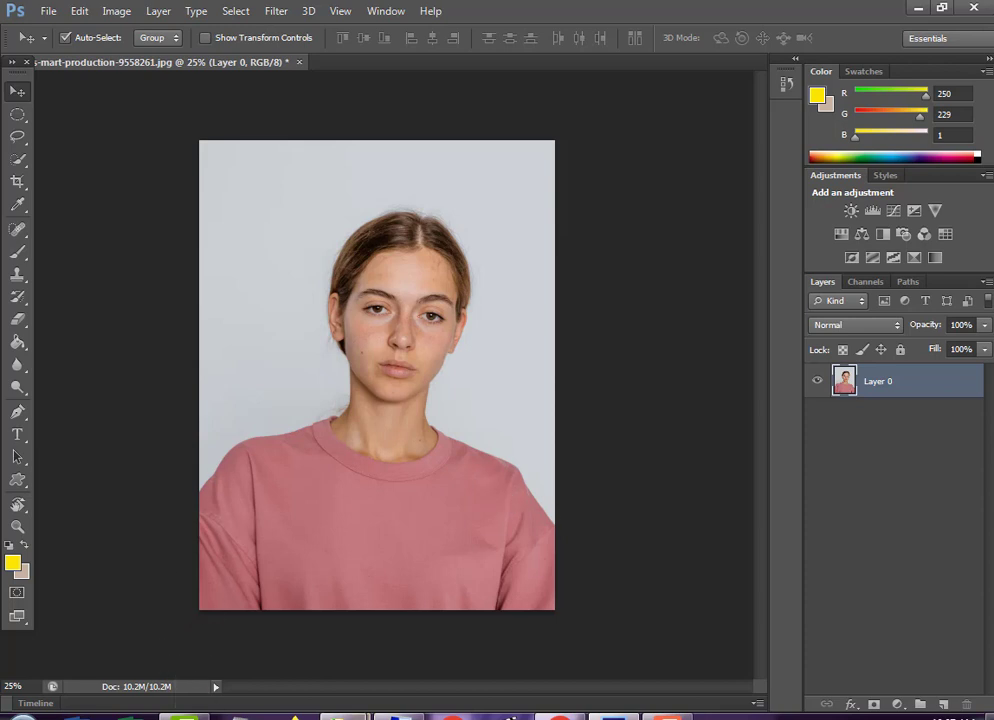
- Duplicate Layer 0 as Layer 0 copy with Ctrl+J using the On-Screen Keyboard
click(170, 716)
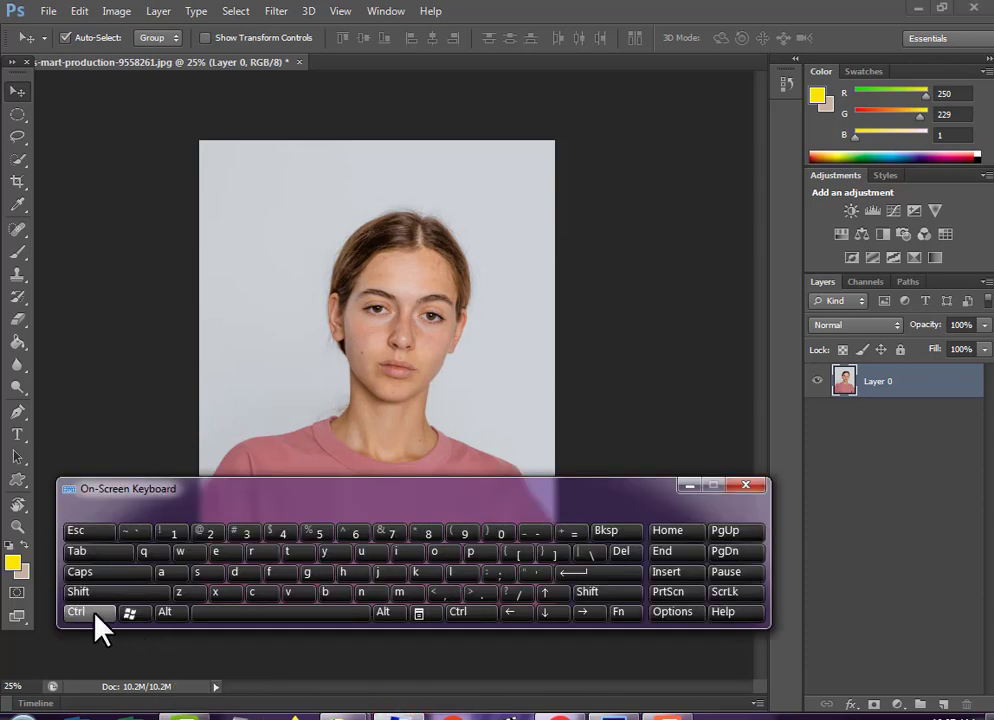
click(72, 613)
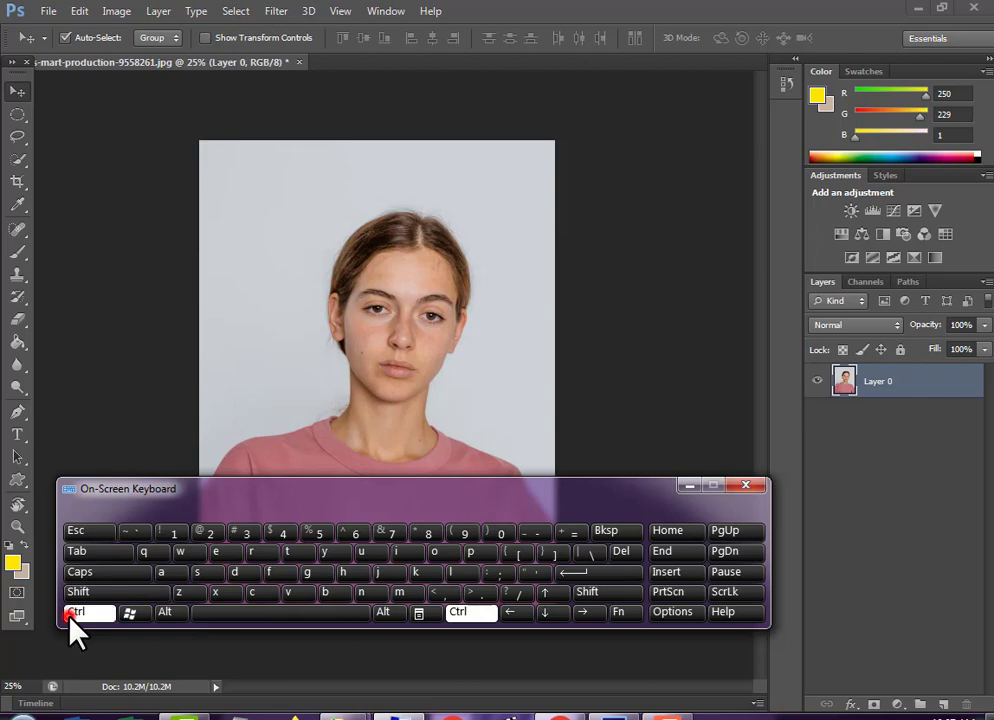
click(393, 573)
click(690, 486)
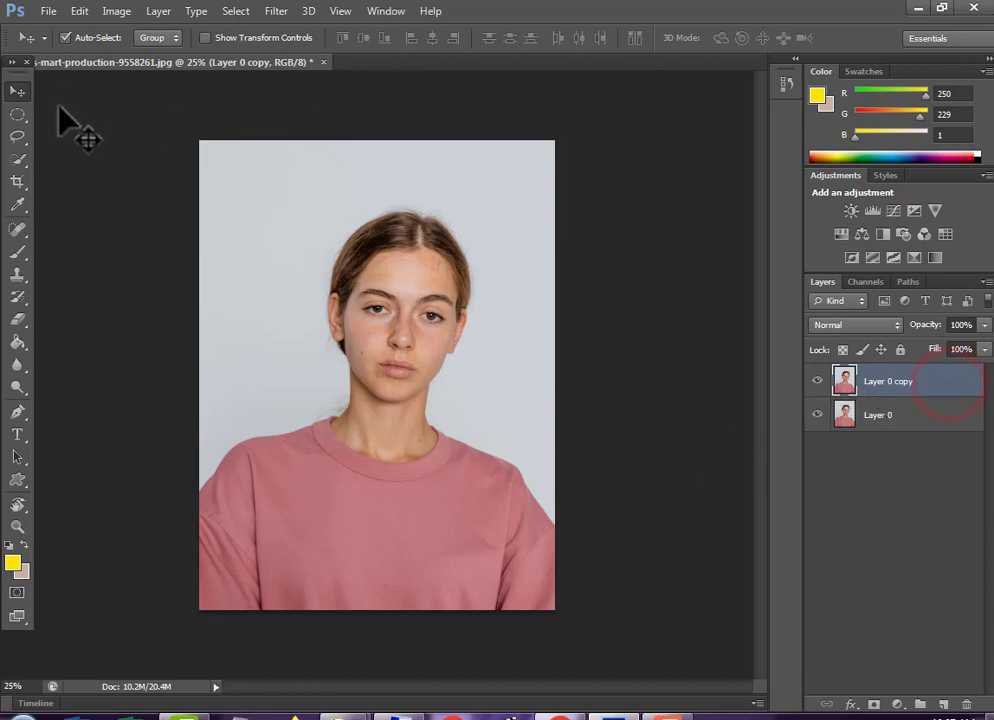
- Draw an Elliptical Marquee oval around the woman's head on Layer 0 copy
click(16, 137)
right_click(15, 138)
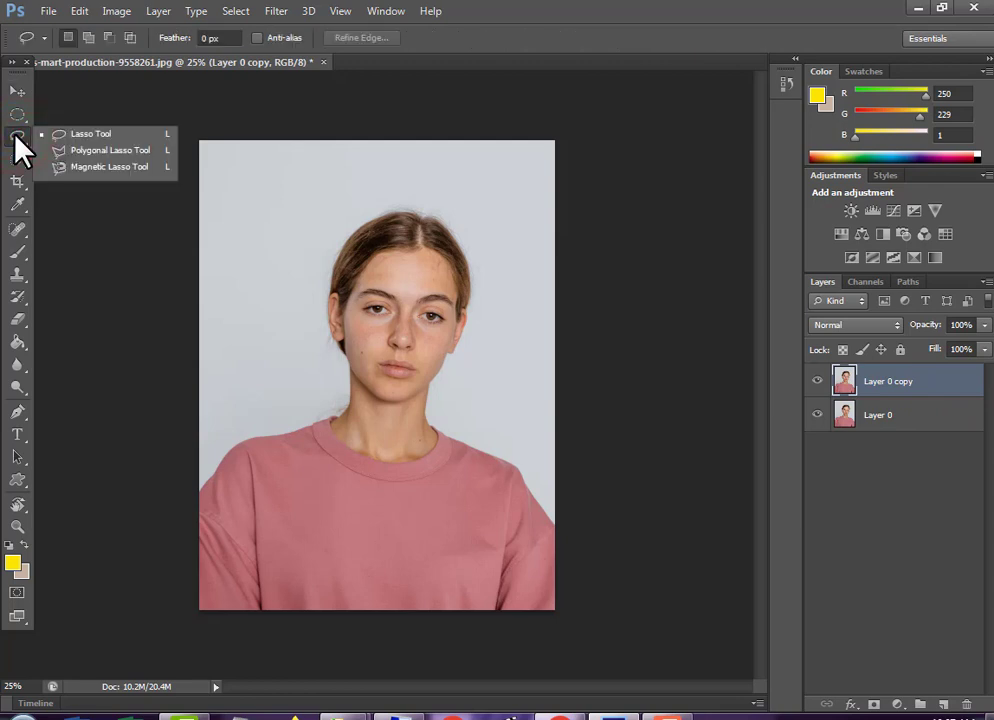
click(12, 113)
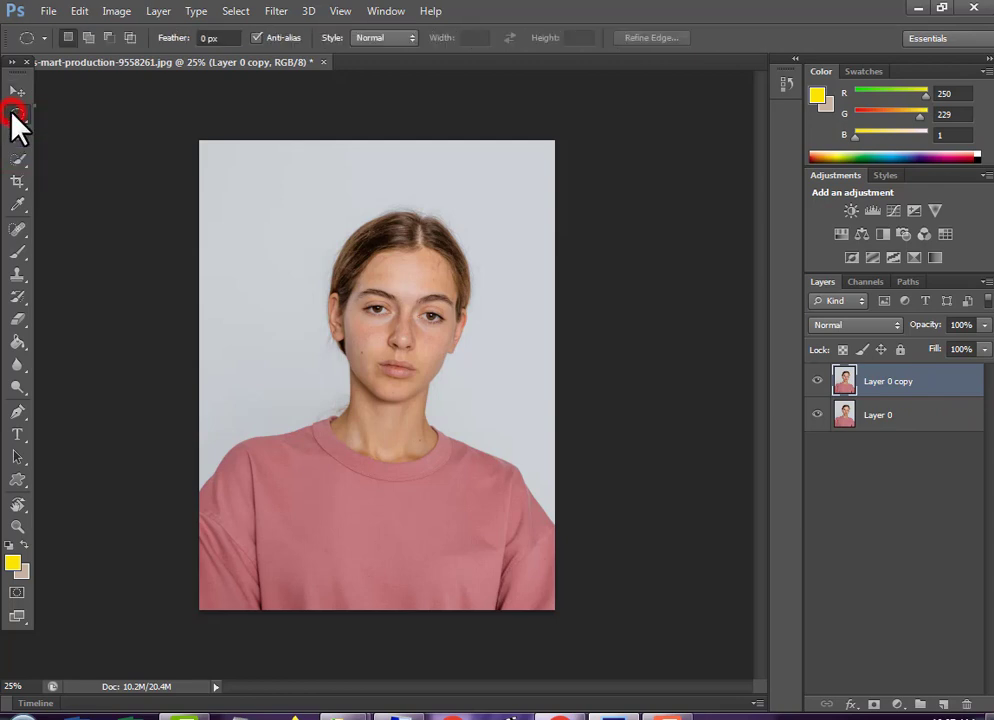
right_click(12, 113)
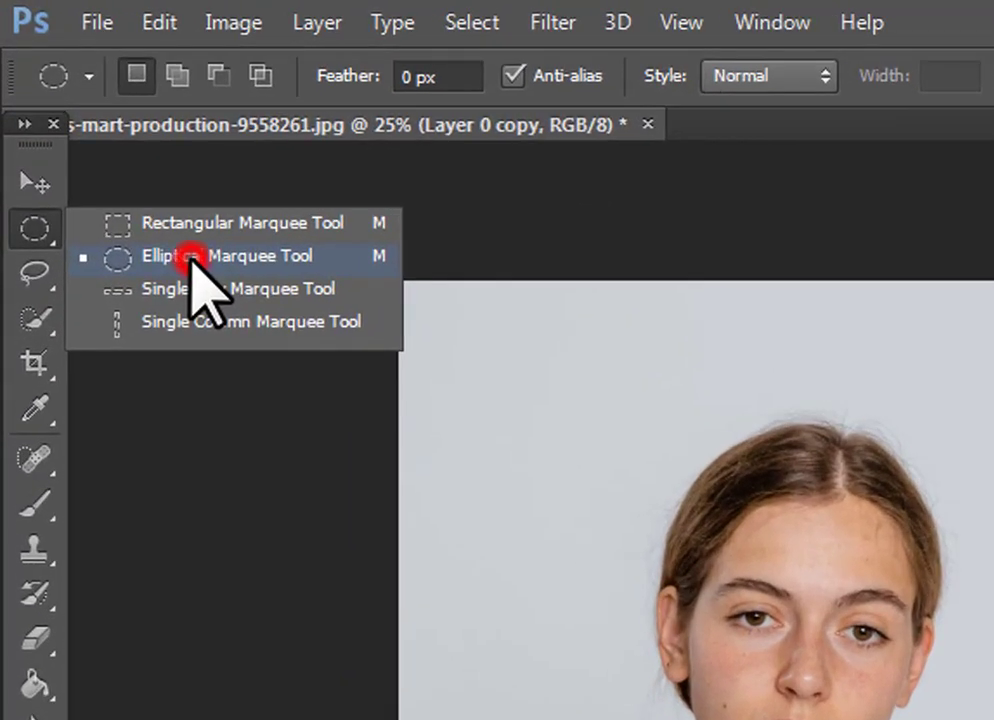
click(192, 258)
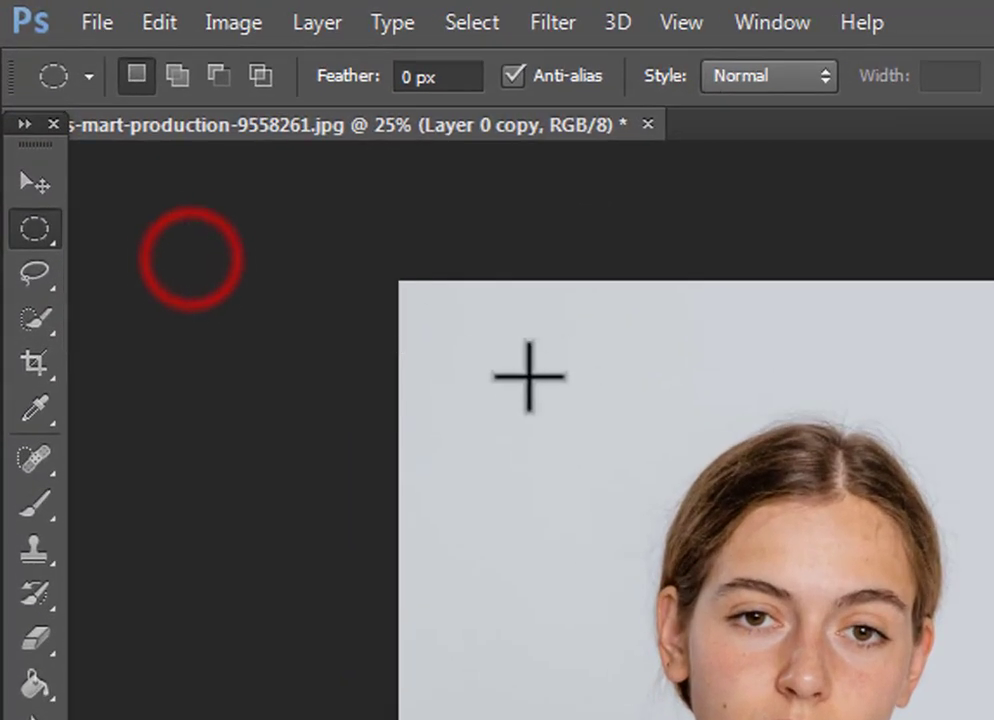
mouse_move(577, 368)
mouse_down()
mouse_move(669, 563)
mouse_move(897, 717)
mouse_up()
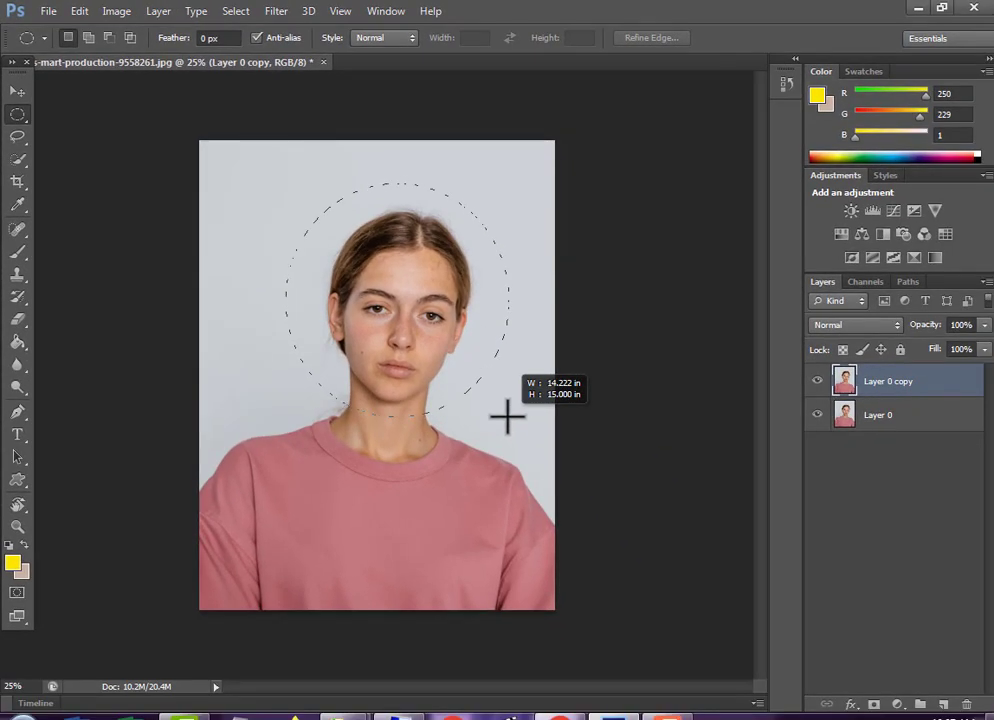
drag(897, 717, 479, 432)
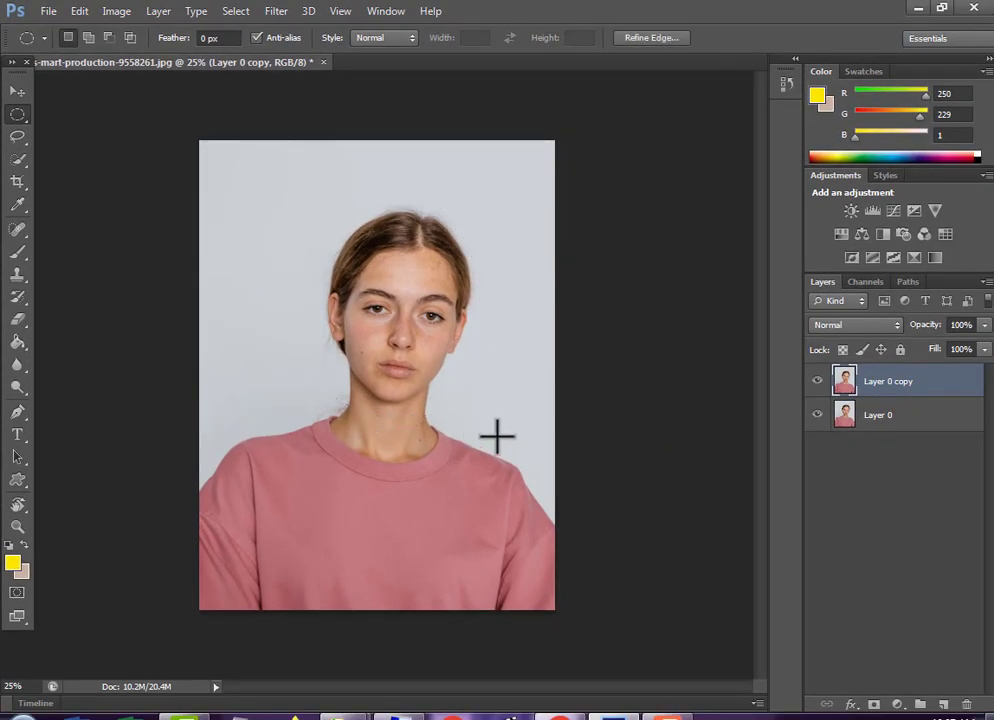
- Free-transform the head: rotate about -6.12°, shift it up-left, commit, and deselect
key(ctrl+t)
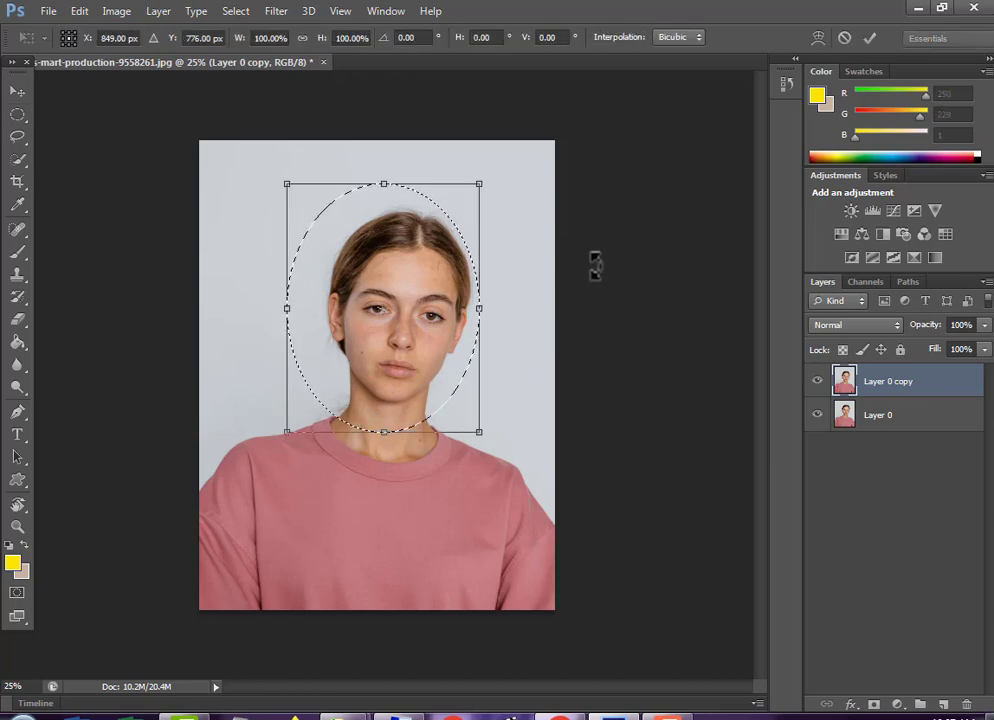
drag(620, 248, 600, 222)
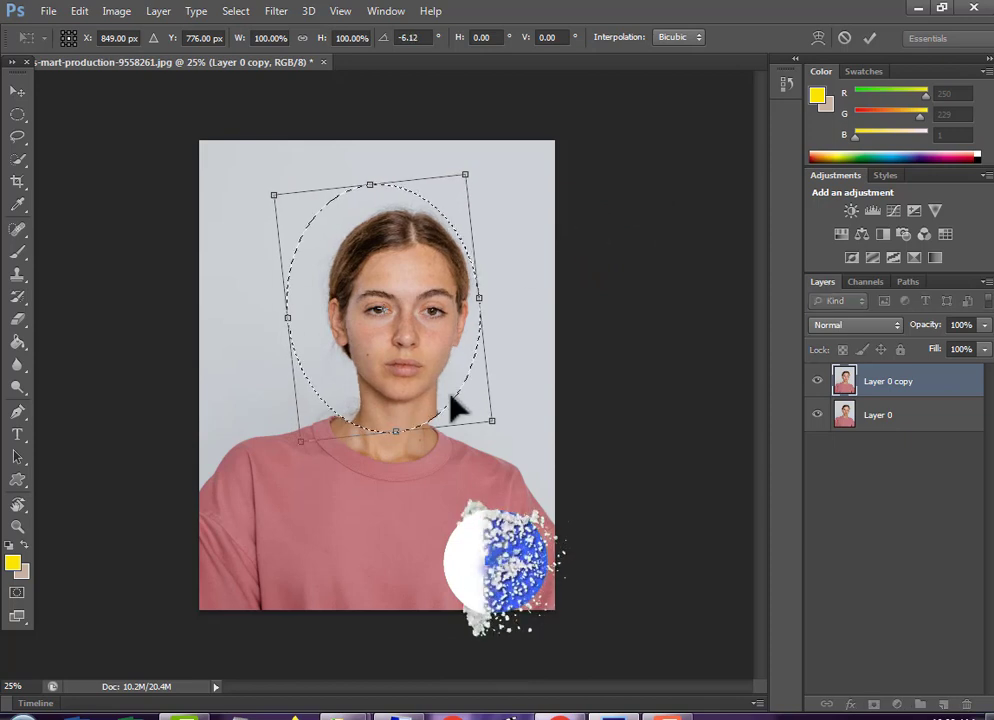
drag(403, 390, 389, 386)
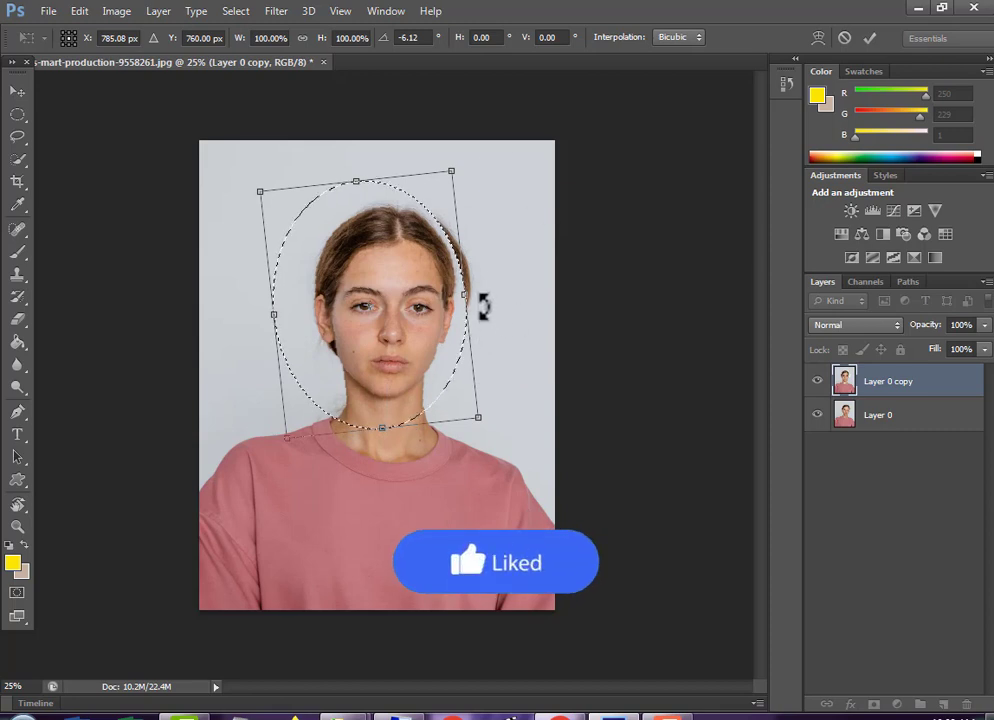
drag(465, 293, 486, 292)
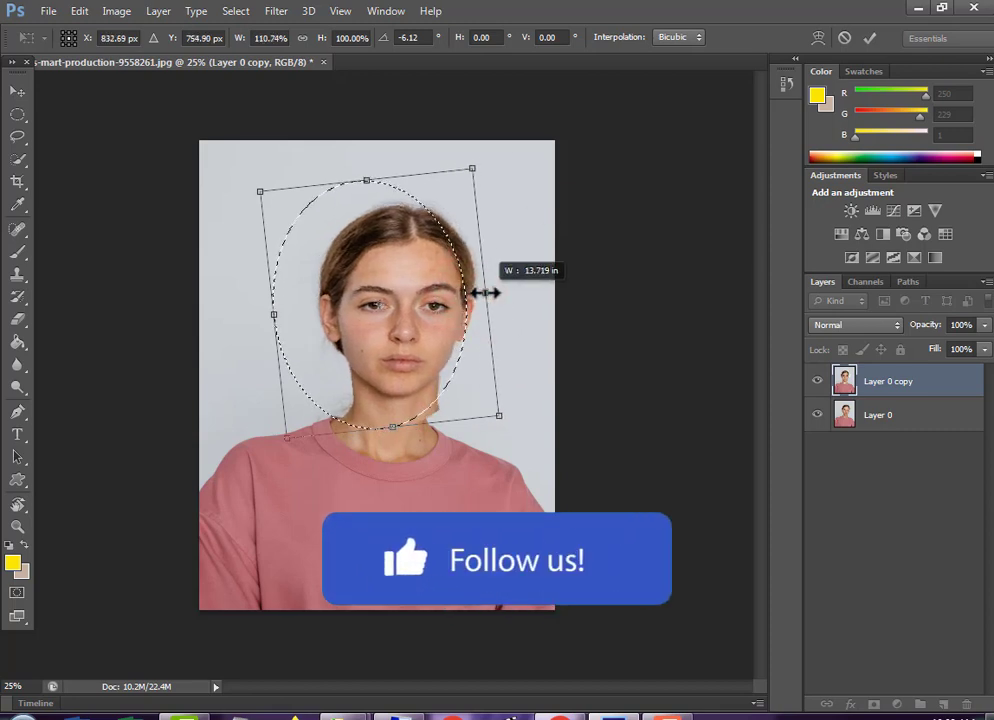
drag(484, 293, 466, 298)
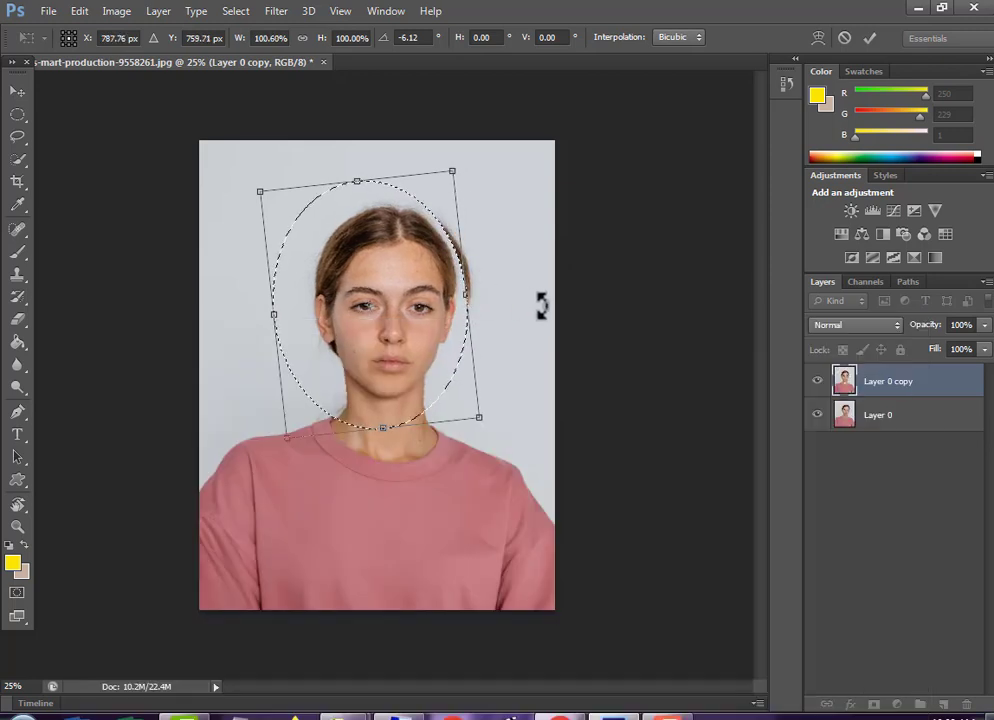
key(Return)
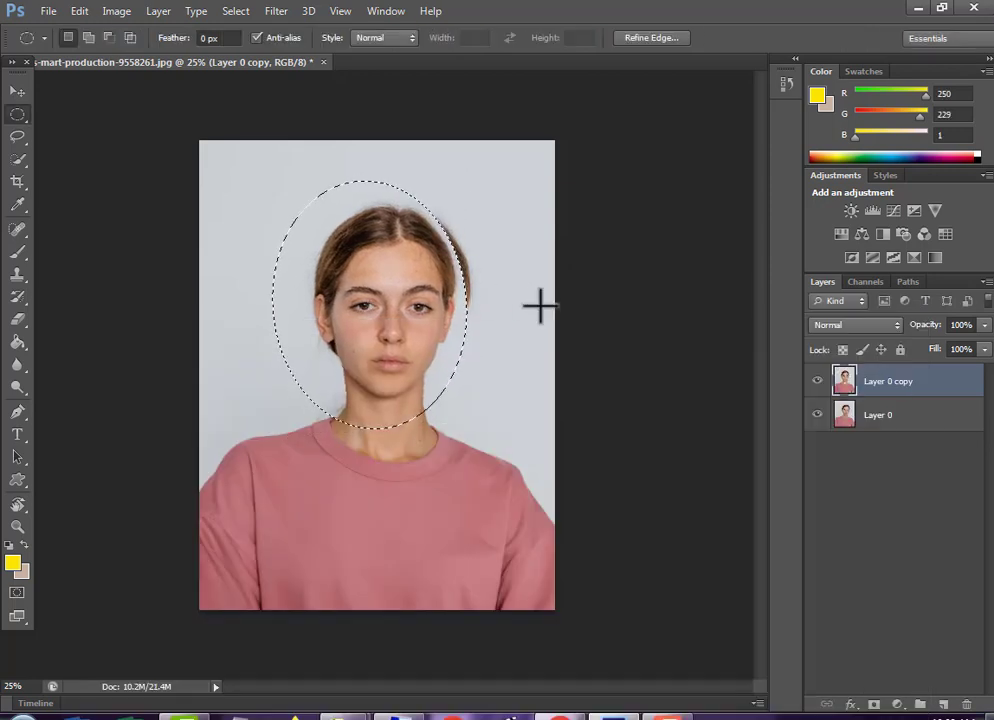
key(ctrl+d)
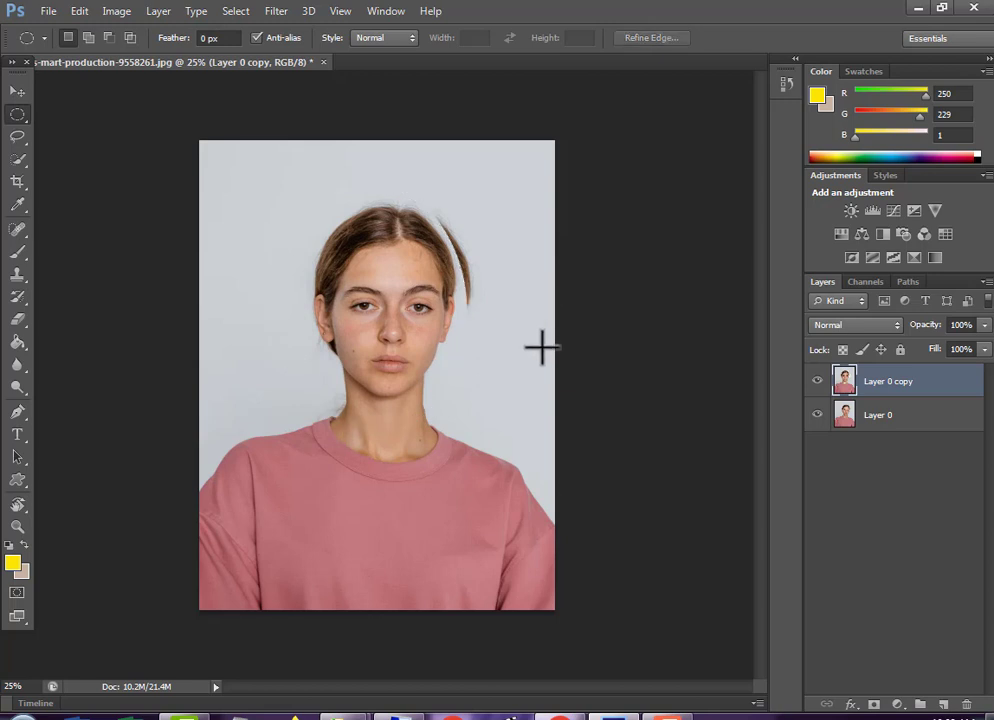
- Erase the stray hair strand right of the head on Layer 0
ctrl+click(384, 402)
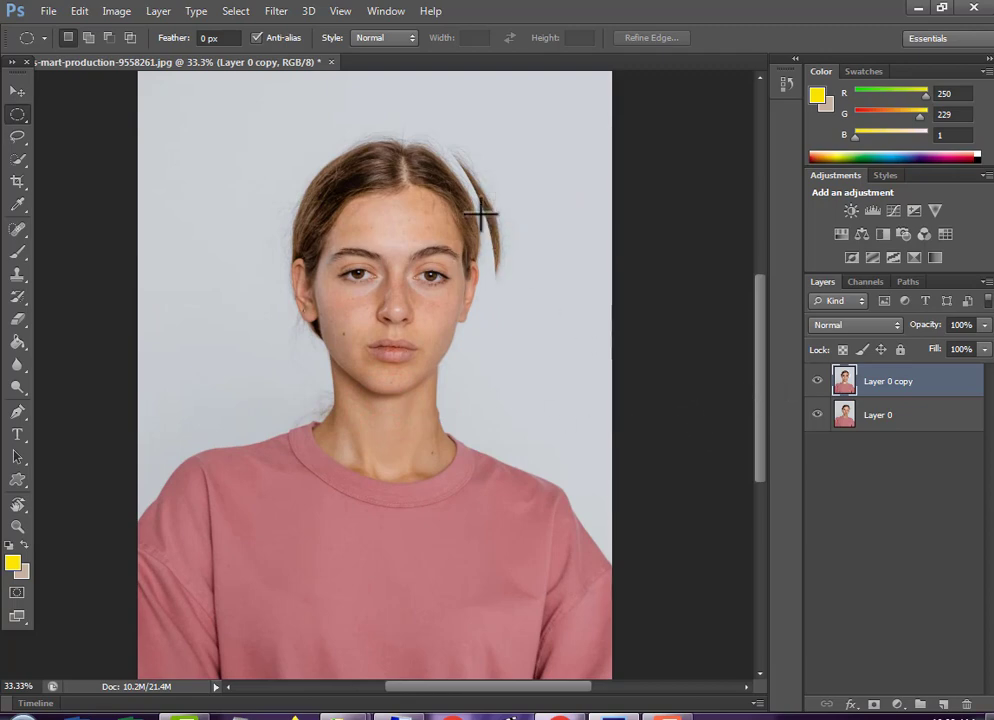
click(17, 319)
mouse_move(470, 160)
mouse_down()
mouse_move(510, 256)
mouse_move(506, 224)
mouse_move(496, 266)
mouse_up()
click(882, 414)
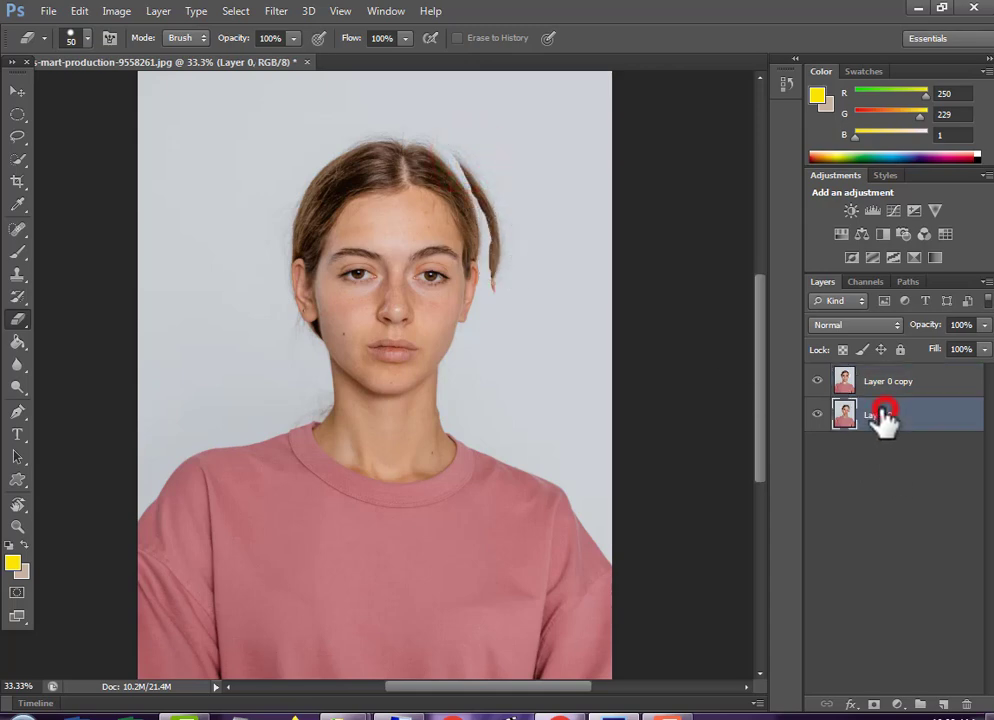
mouse_move(511, 307)
mouse_down()
mouse_move(452, 156)
mouse_move(477, 182)
mouse_move(491, 225)
mouse_up()
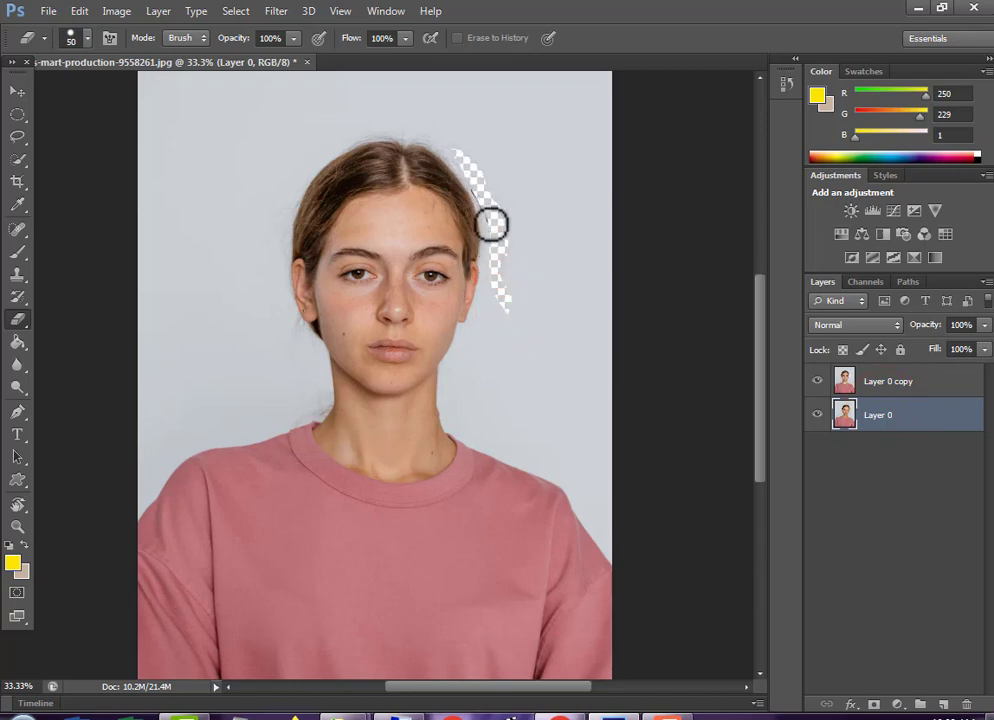
- Select Layer 0 and Layer 0 copy together and merge them into one layer
click(905, 383)
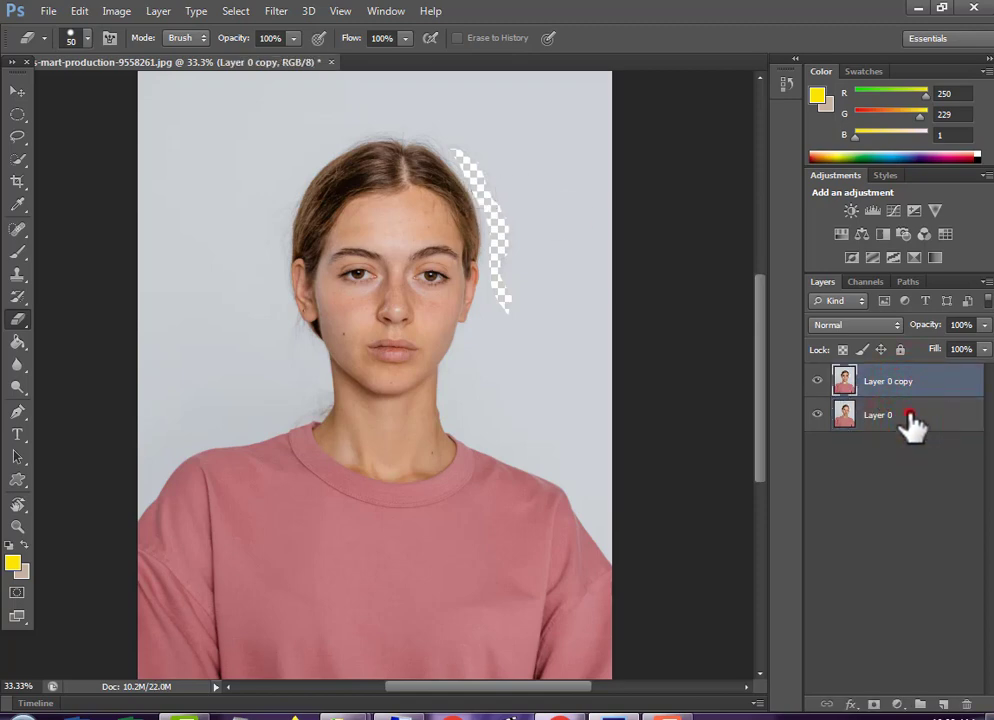
click(910, 418)
ctrl+click(910, 383)
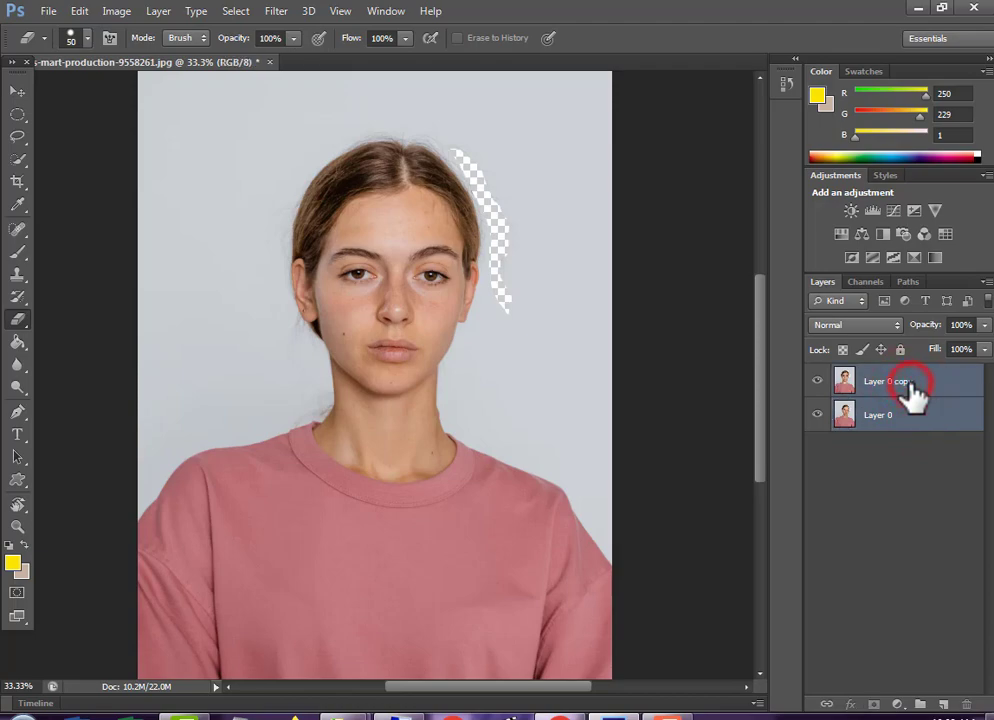
right_click(910, 383)
click(750, 438)
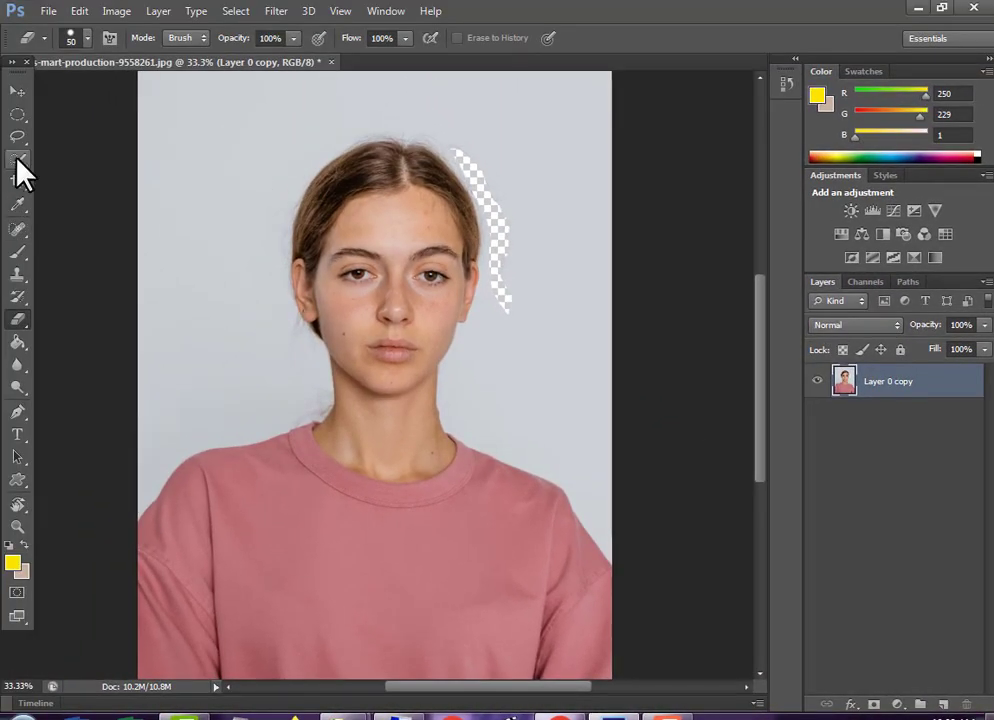
- Quick-select the woman's head, neck and shirt, including the shirt's left side
click(18, 160)
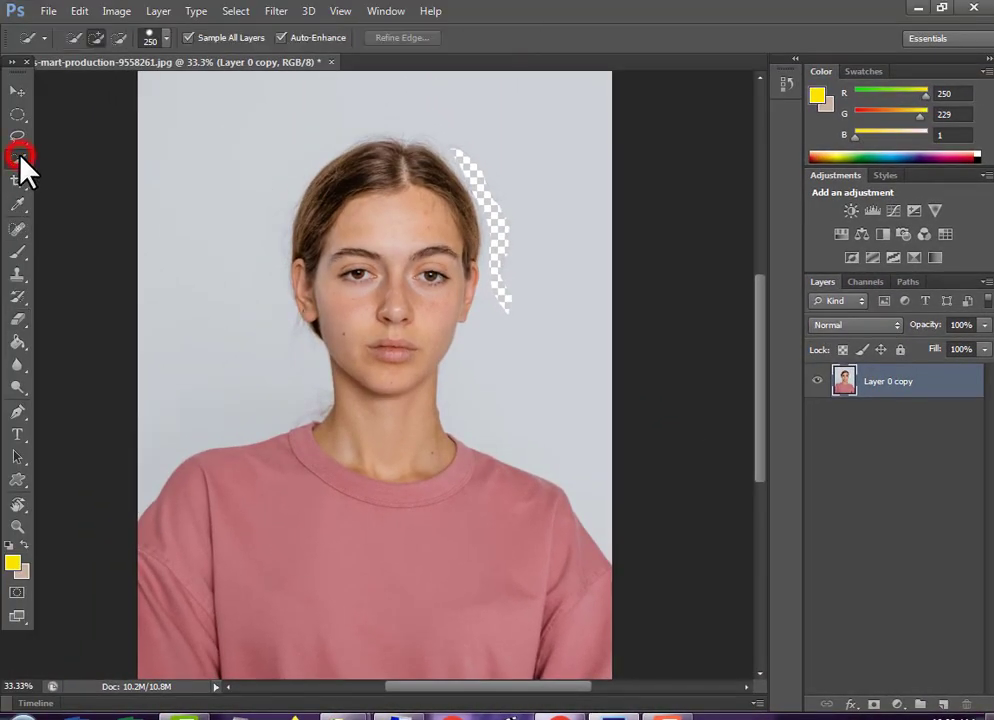
click(317, 135)
drag(398, 228, 321, 577)
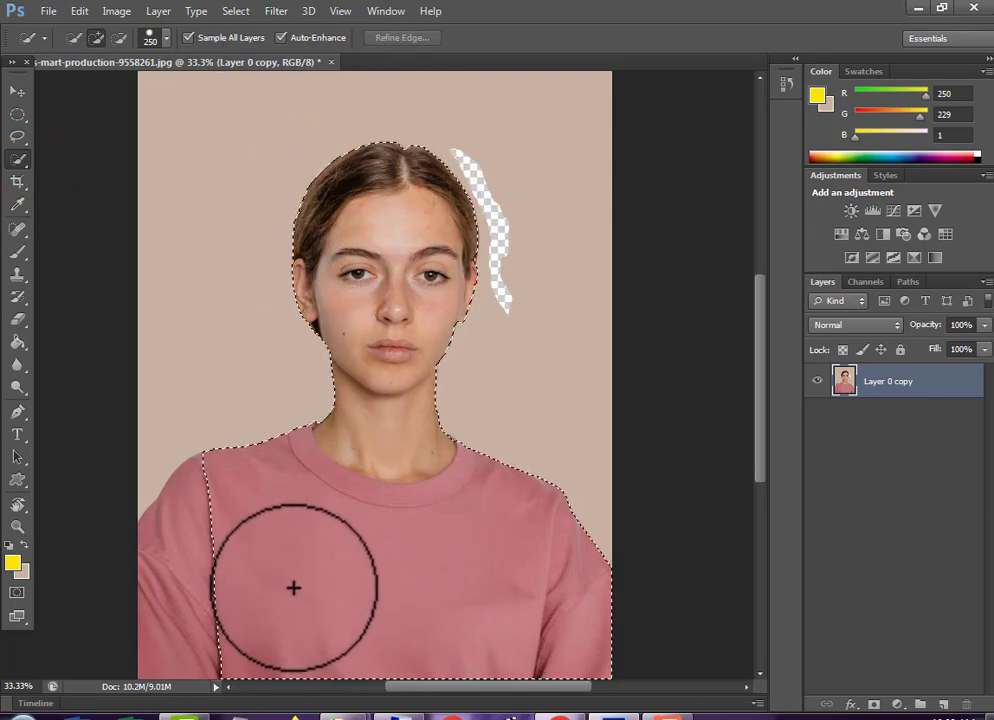
drag(224, 606, 267, 590)
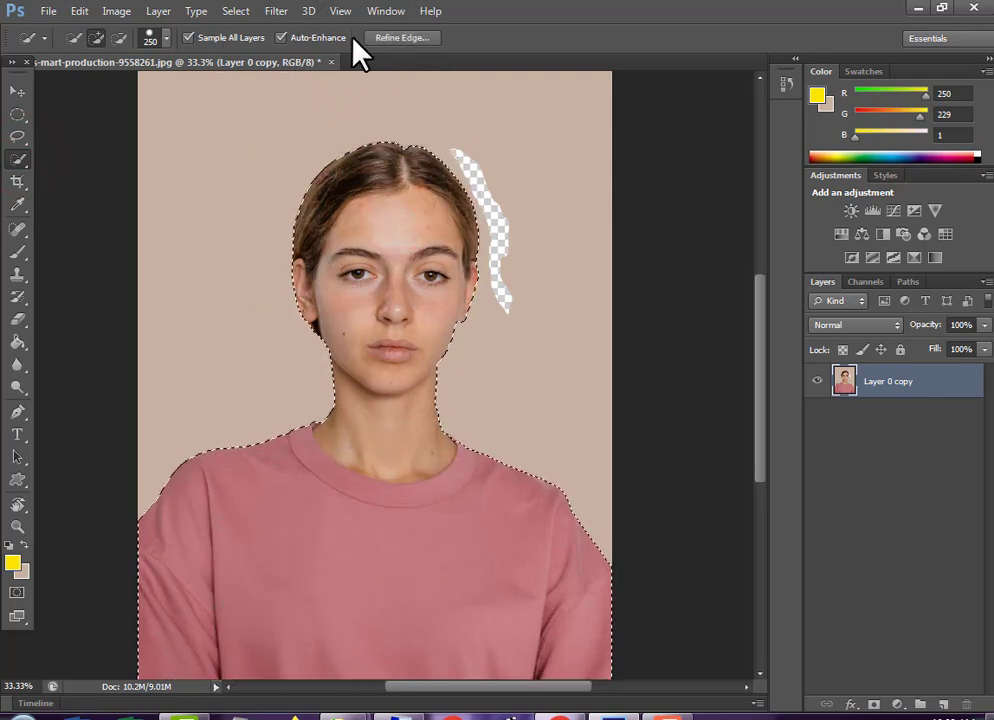
- Refine the edge with output set to New Layer with Layer Mask
click(398, 40)
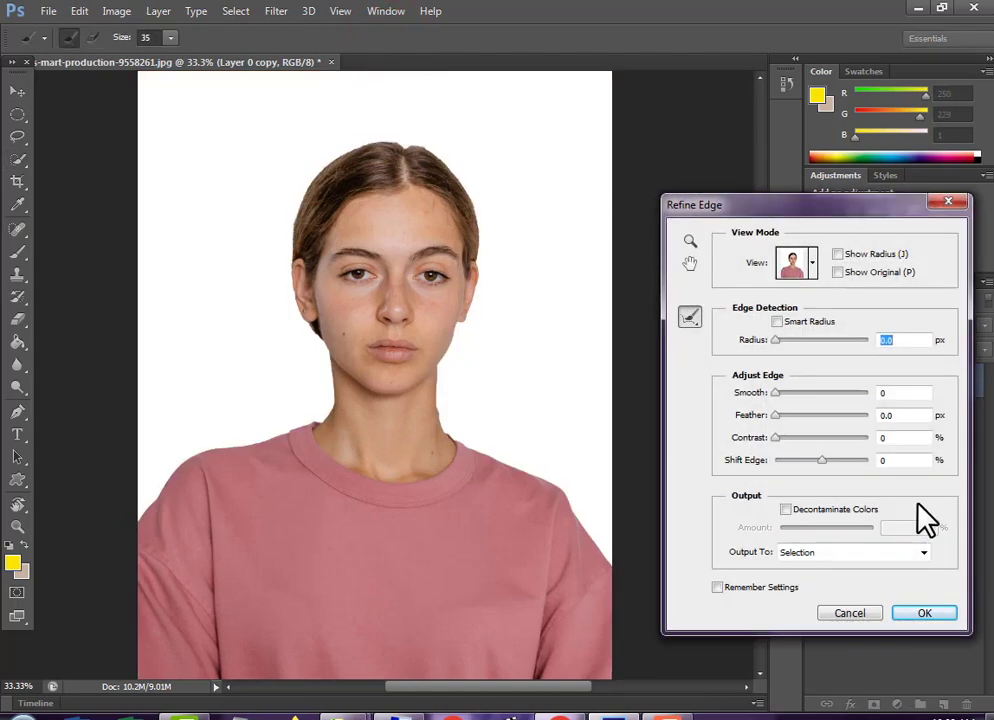
click(862, 557)
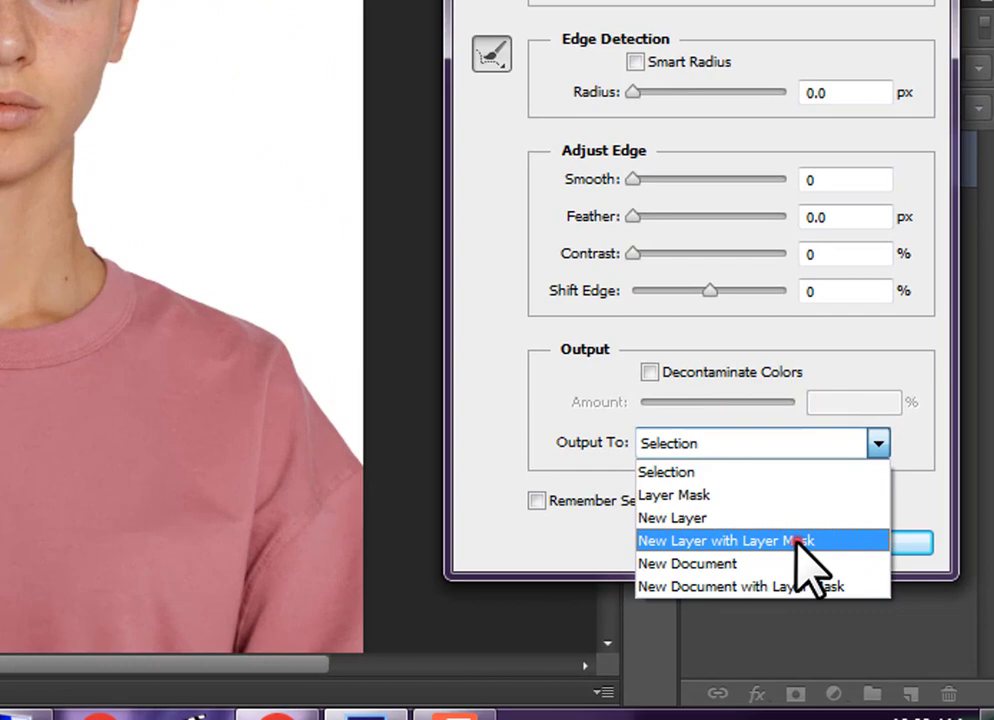
click(800, 541)
click(877, 540)
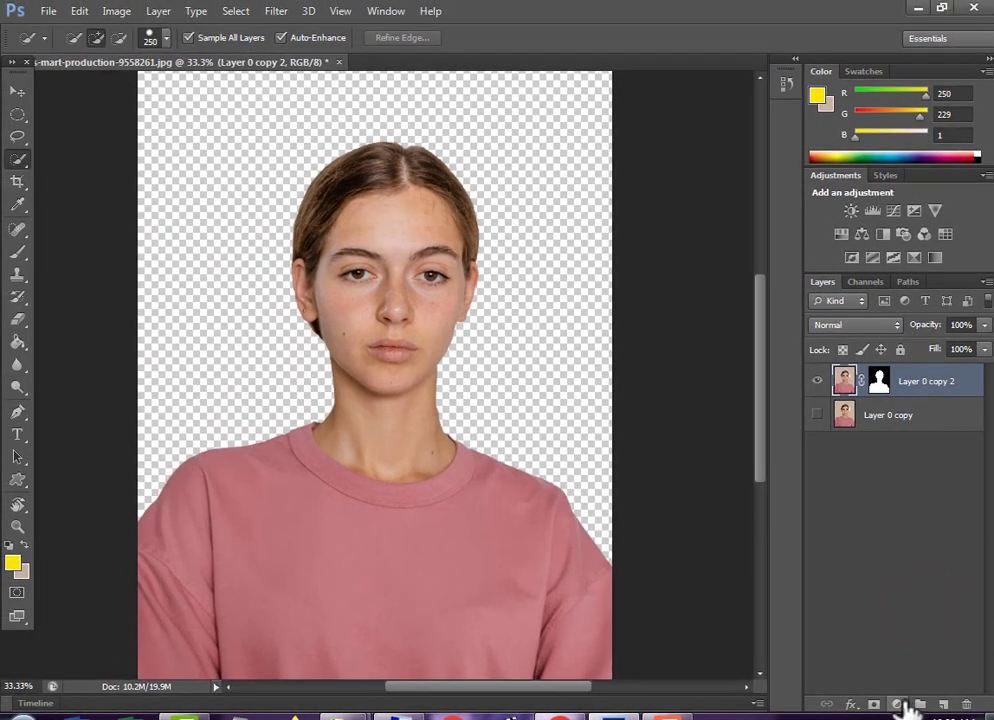
- Add a bright yellow Solid Color fill layer and drag it toward the bottom of the layer stack
click(897, 705)
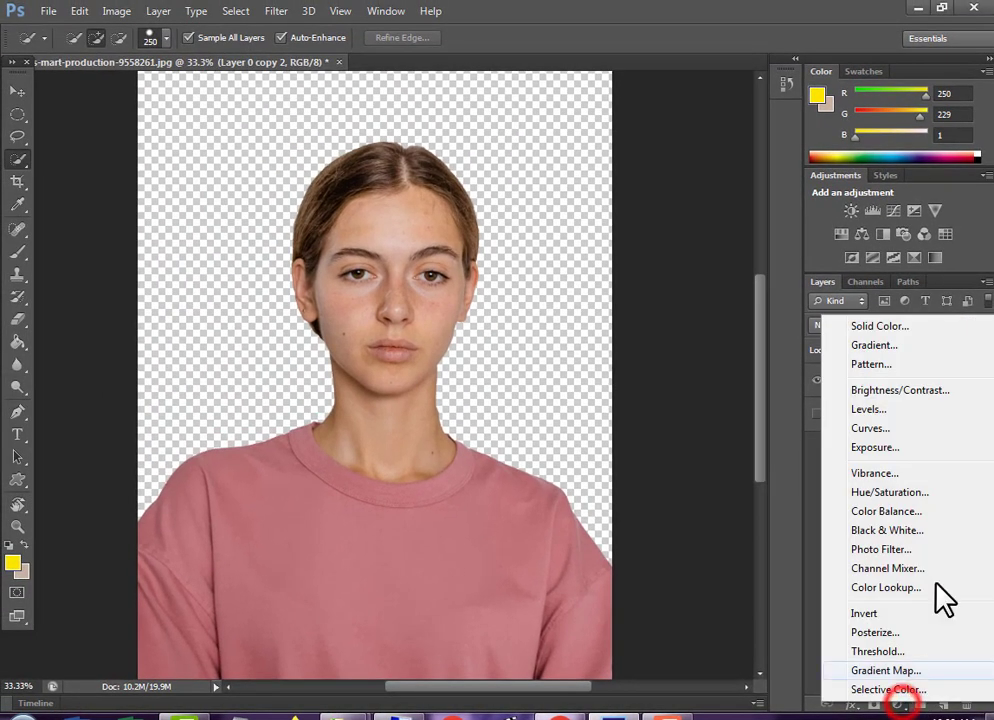
click(897, 328)
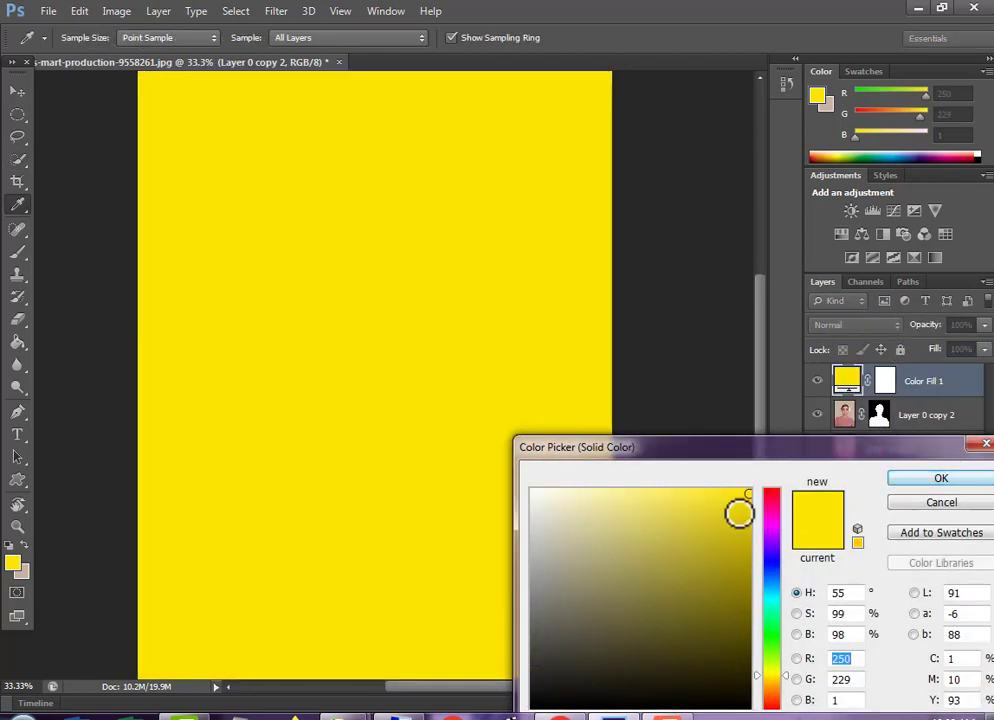
drag(675, 665, 592, 665)
click(745, 490)
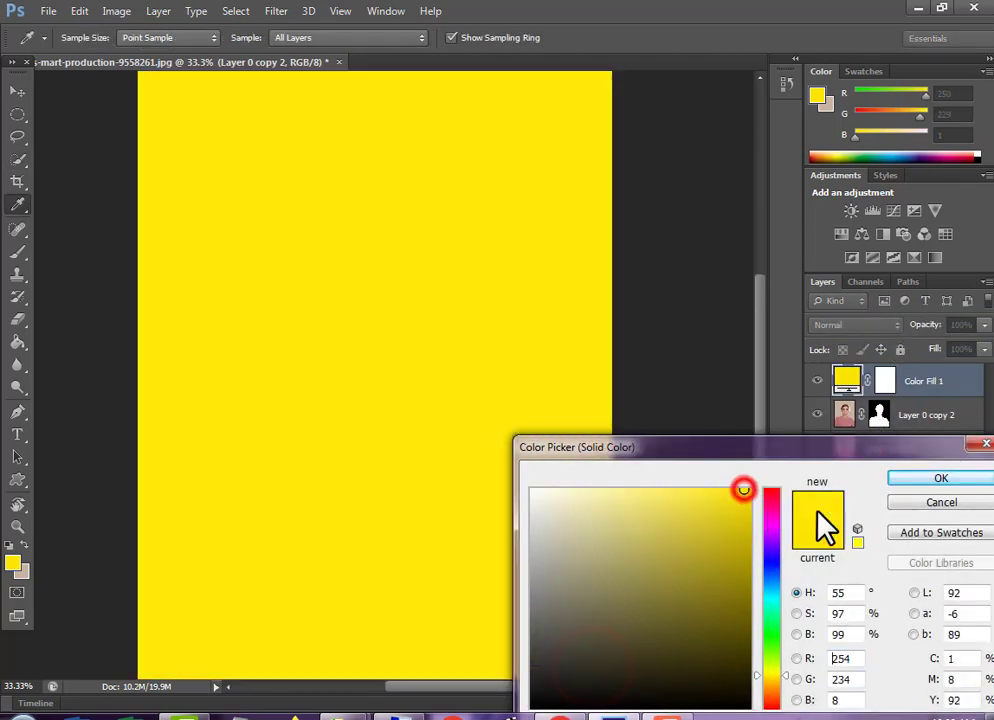
click(945, 479)
drag(940, 384, 938, 422)
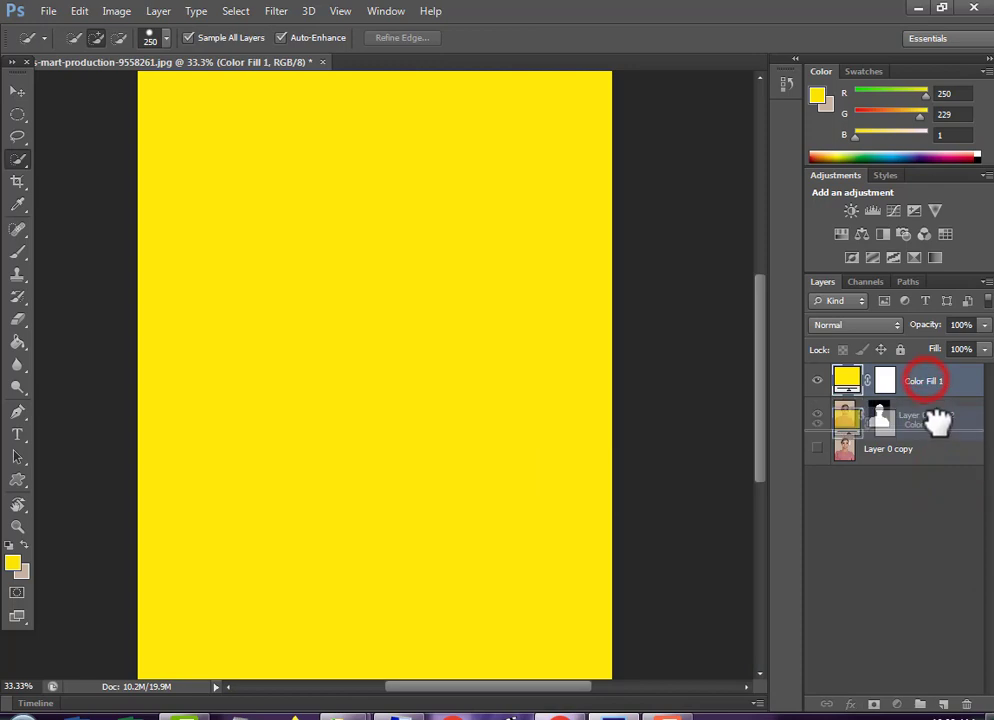